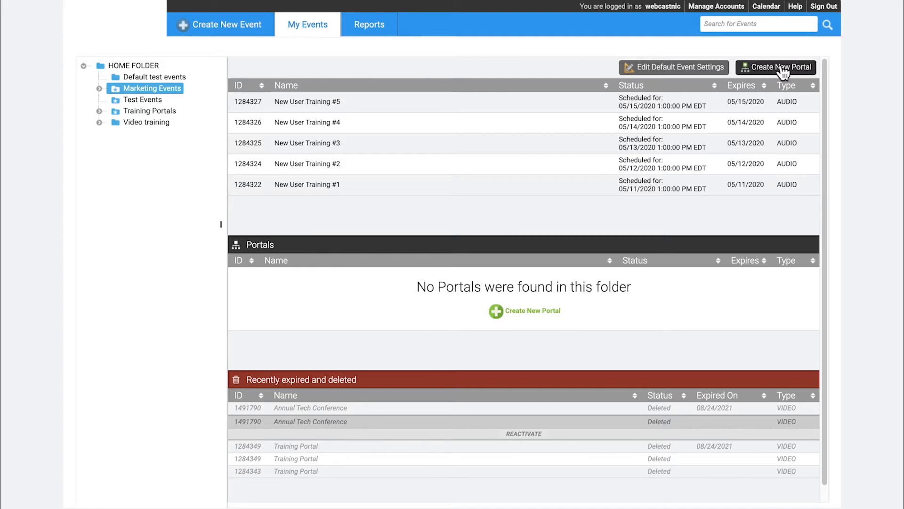
Create a new portal named 'Portal Training', keeping Eastern Time (US) as its time zone.
click(781, 69)
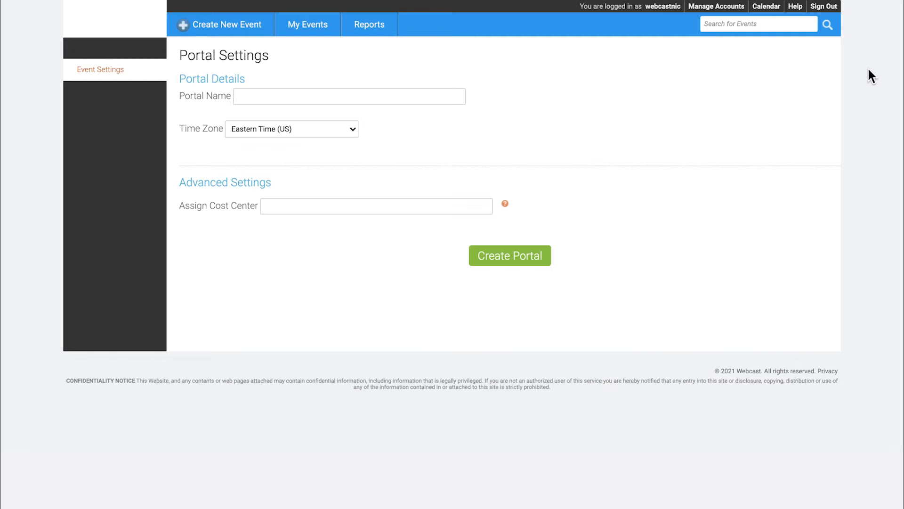
click(362, 94)
text(Portal Training)
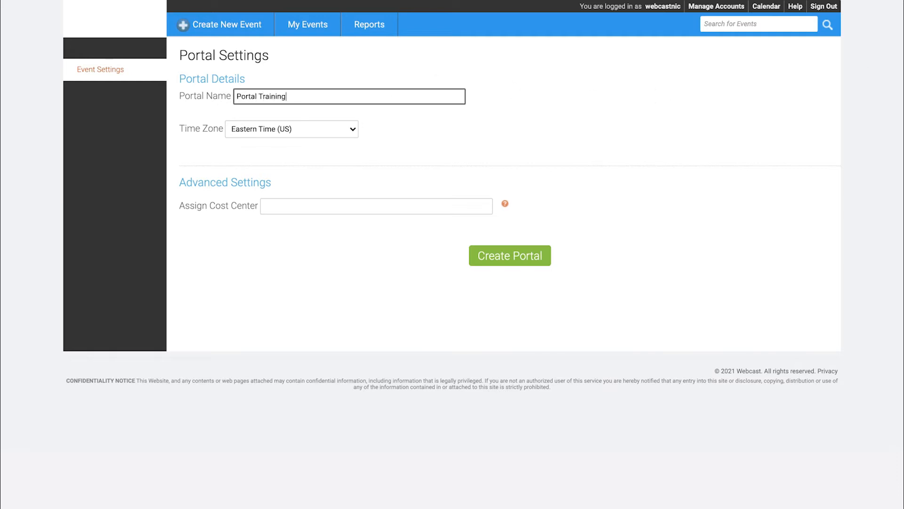
click(352, 134)
click(352, 134)
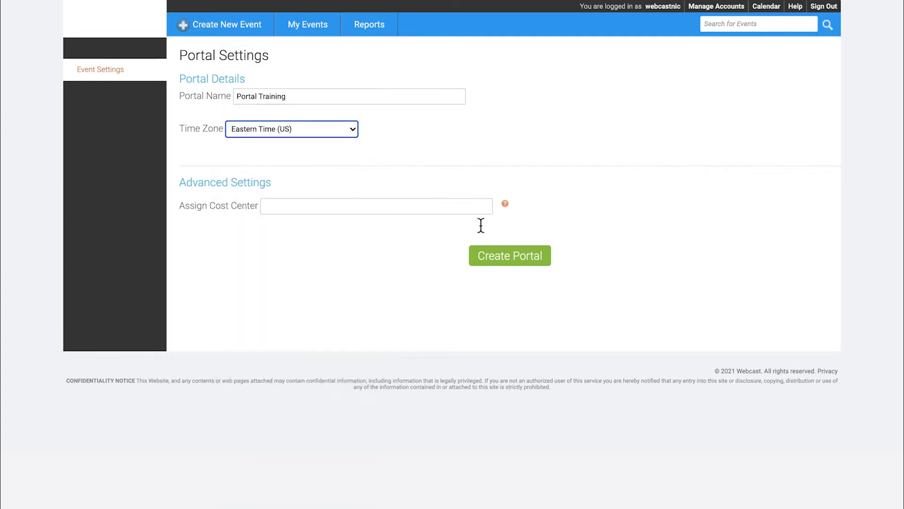
click(518, 260)
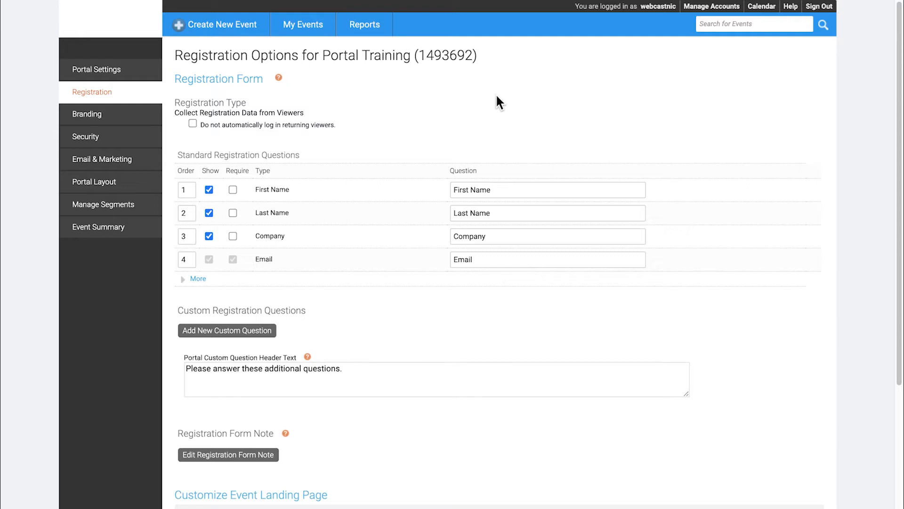
Show all standard registration questions and replace question 17's company placeholder with 'Alltrek'.
click(279, 78)
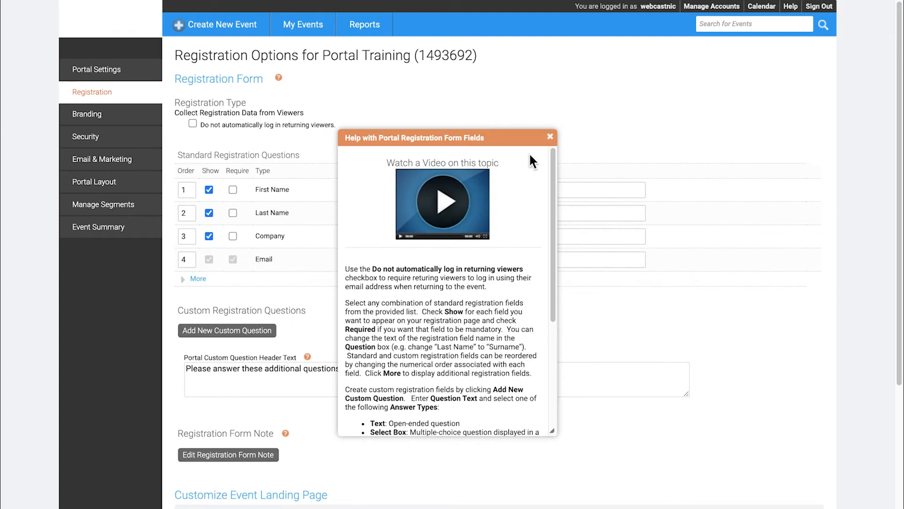
click(550, 138)
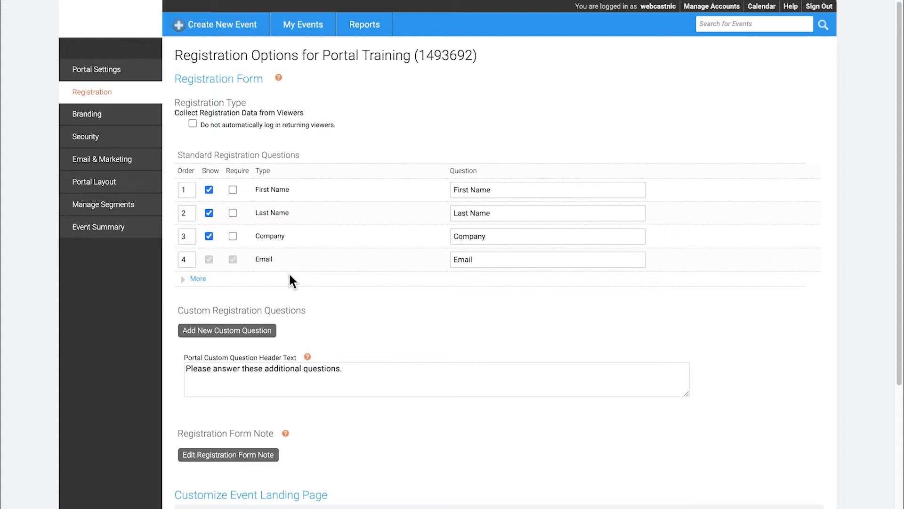
click(183, 280)
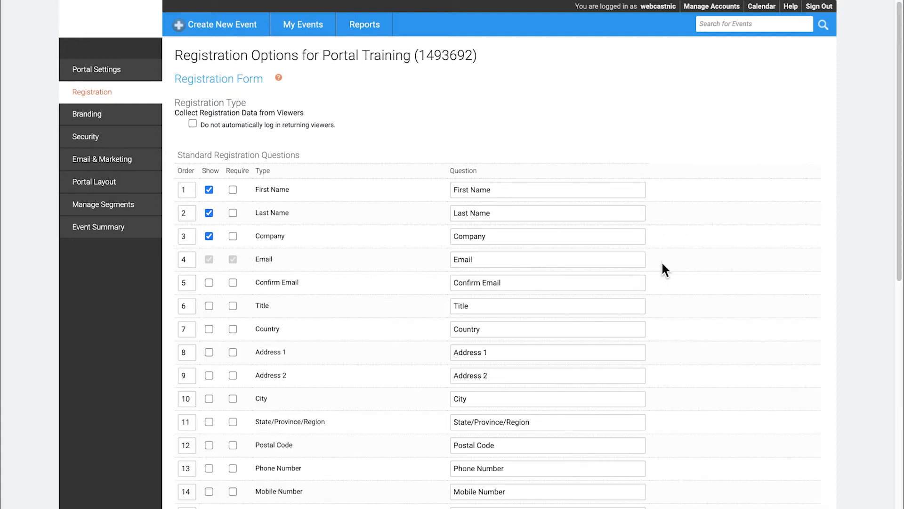
drag(898, 143, 902, 259)
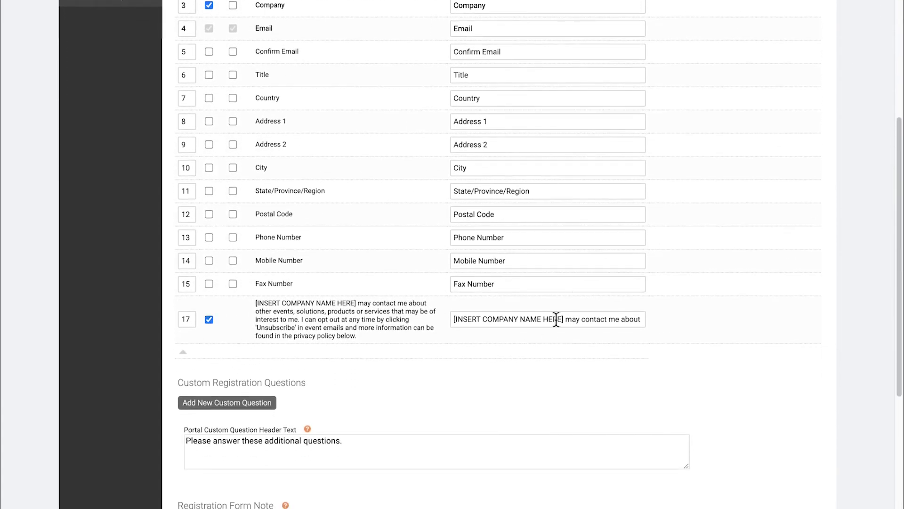
drag(564, 318, 444, 318)
text(Alltrek may contact me about other events, solutions, prc)
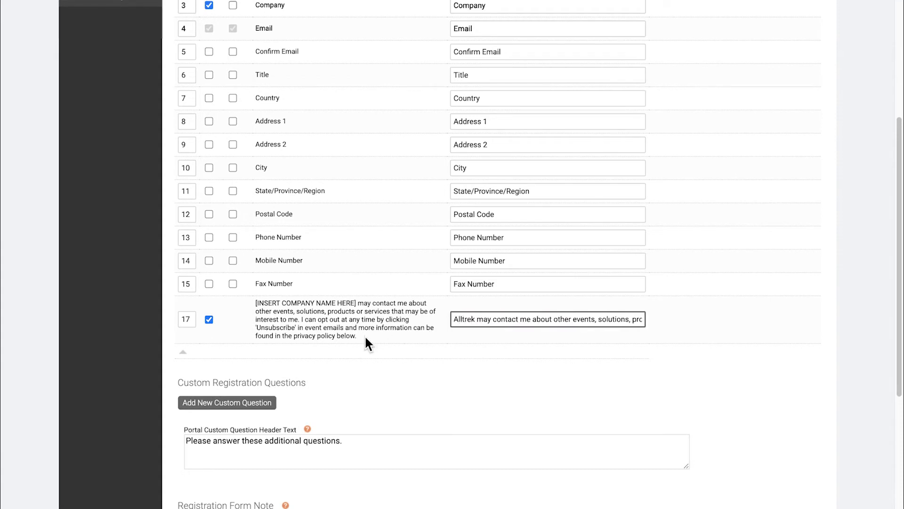
drag(365, 336, 257, 335)
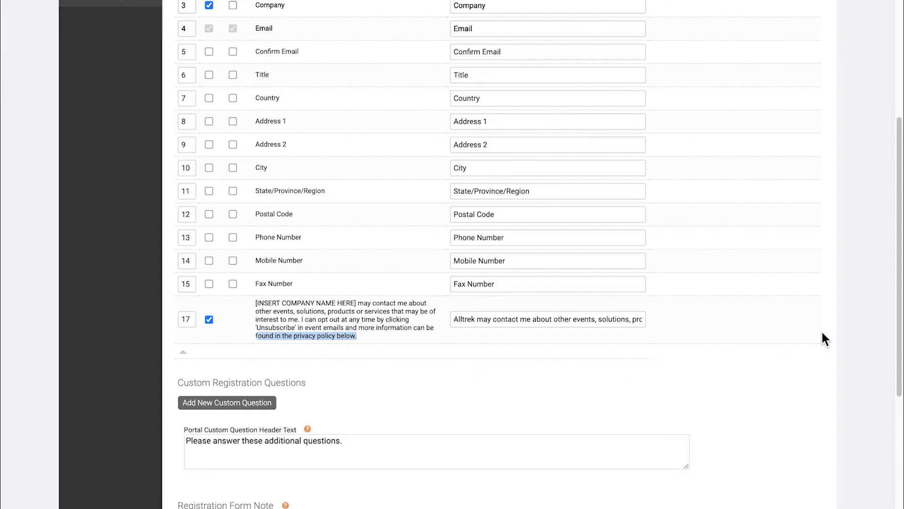
drag(898, 292, 890, 424)
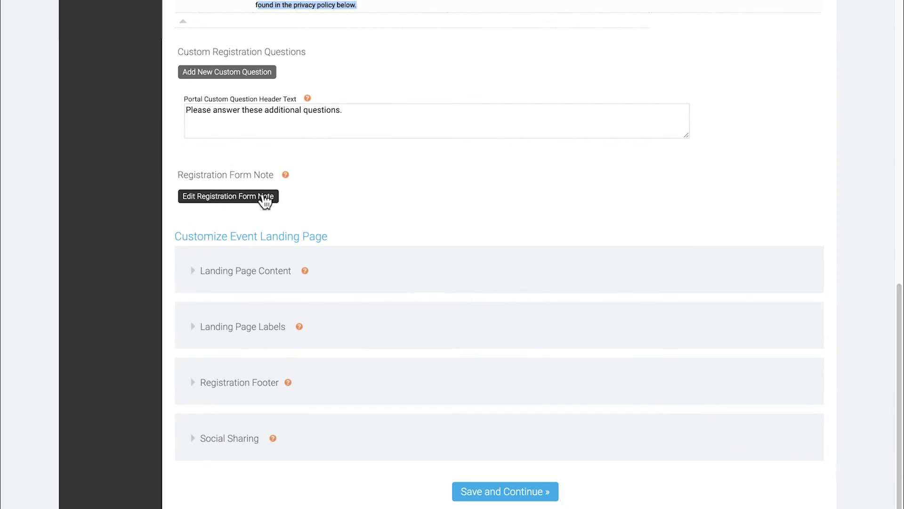
click(268, 202)
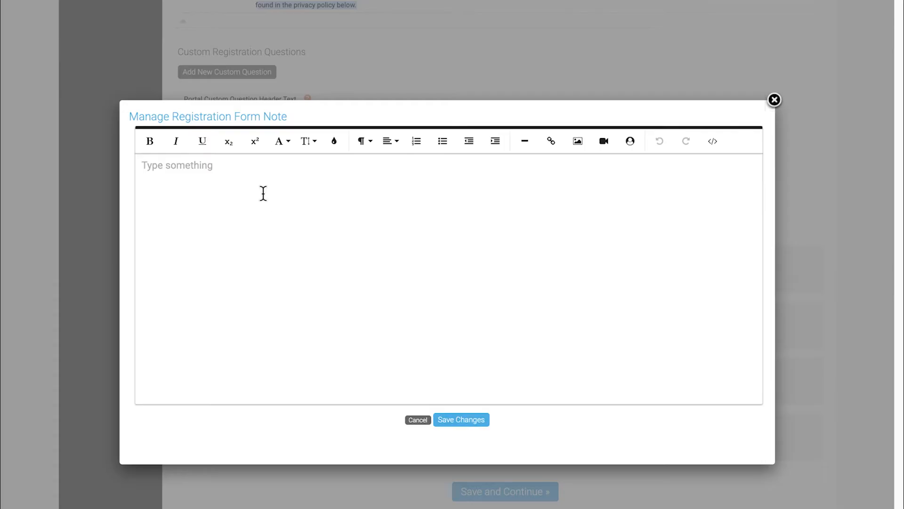
click(551, 140)
text(https://LinkToAlltrekPP.com)
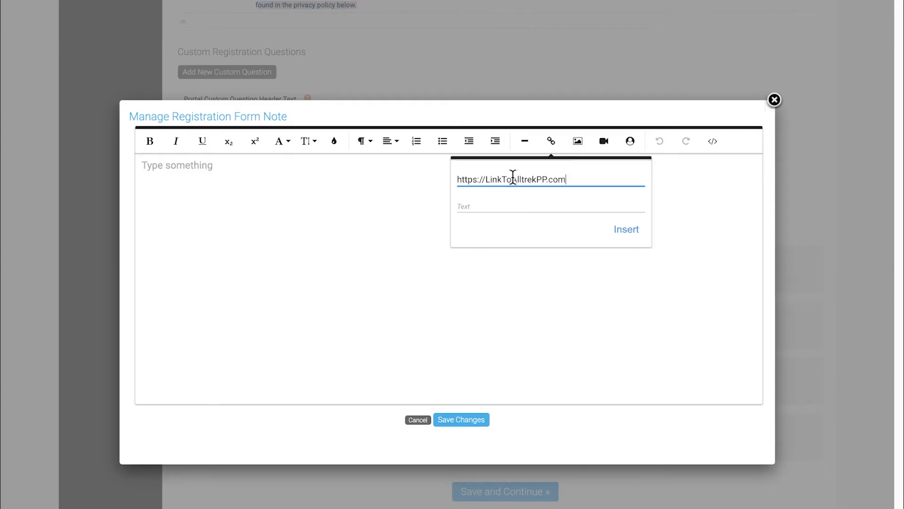
click(504, 204)
text(Alltre)
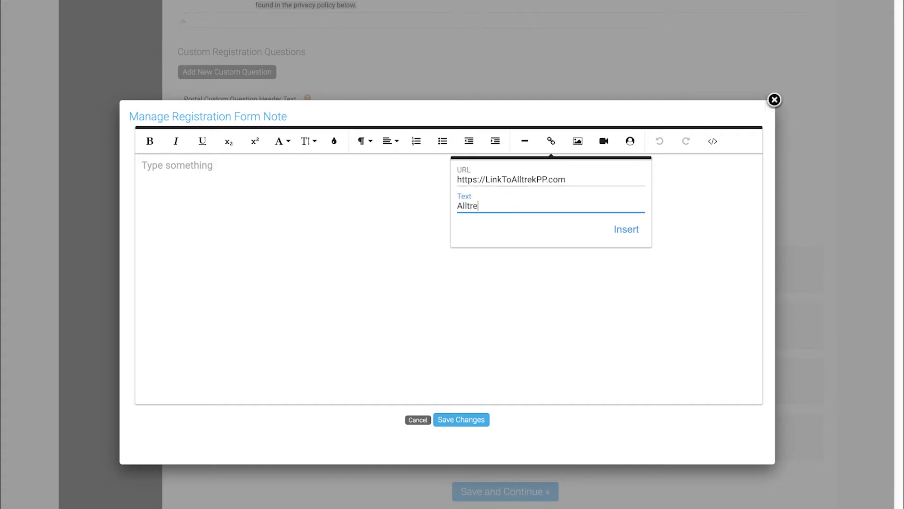
text(k Privacy Policy)
click(620, 230)
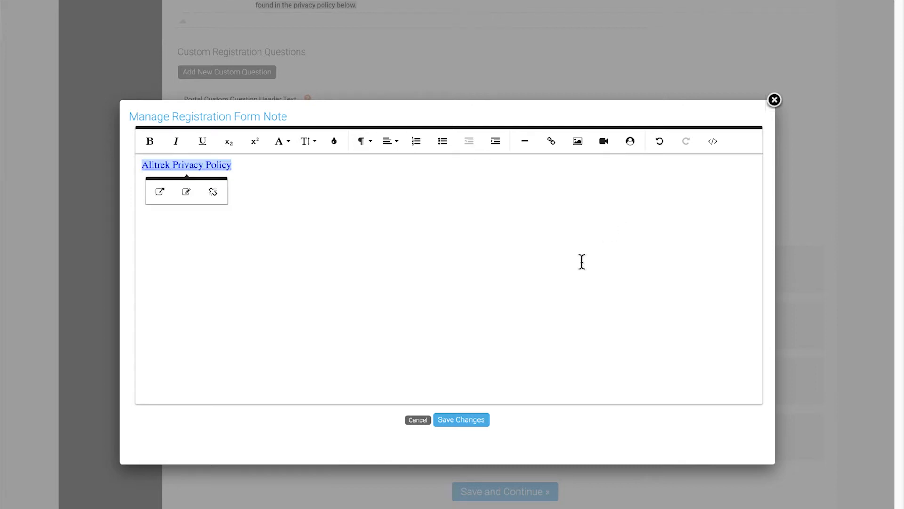
click(478, 421)
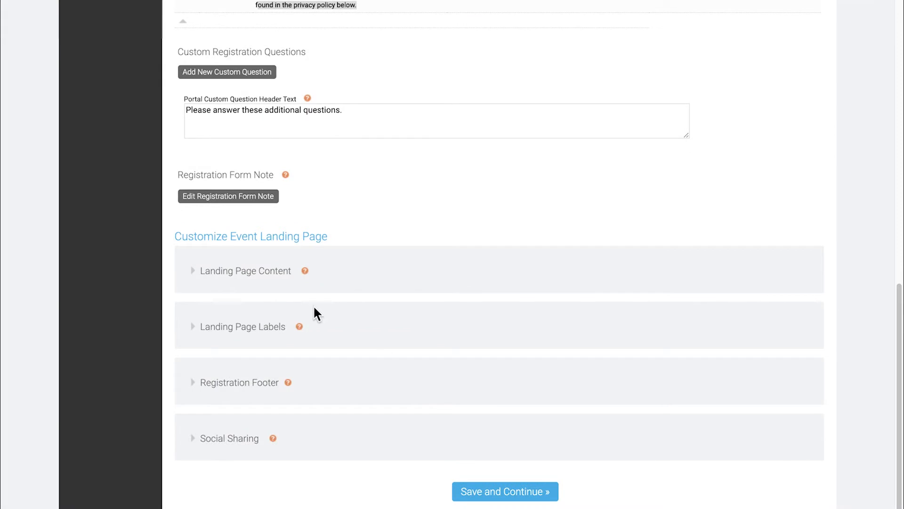
Switch landing page content to Custom Landing Text, review speaker details, and save registration settings.
click(196, 272)
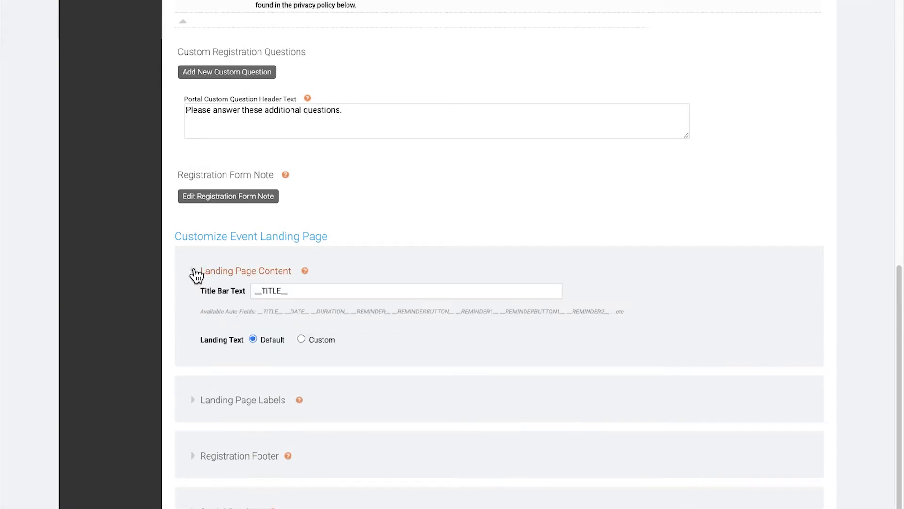
click(301, 339)
drag(898, 243, 898, 316)
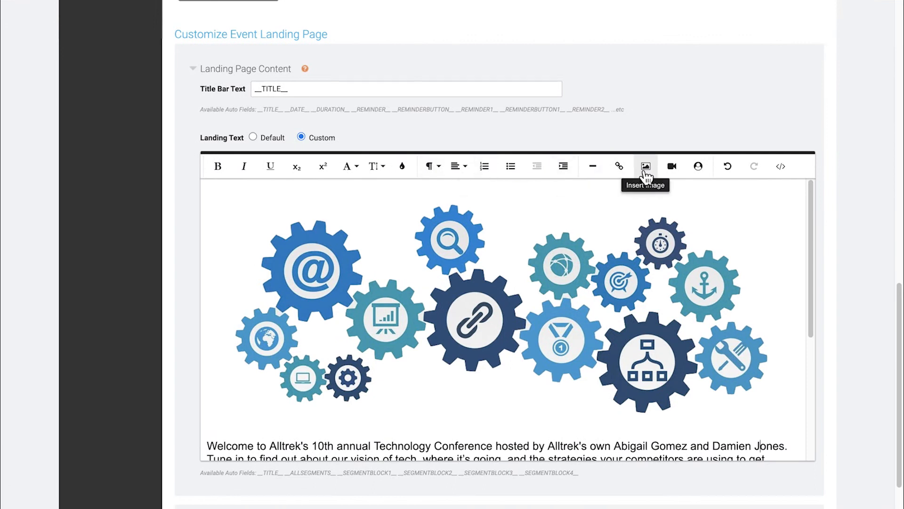
drag(815, 238, 814, 370)
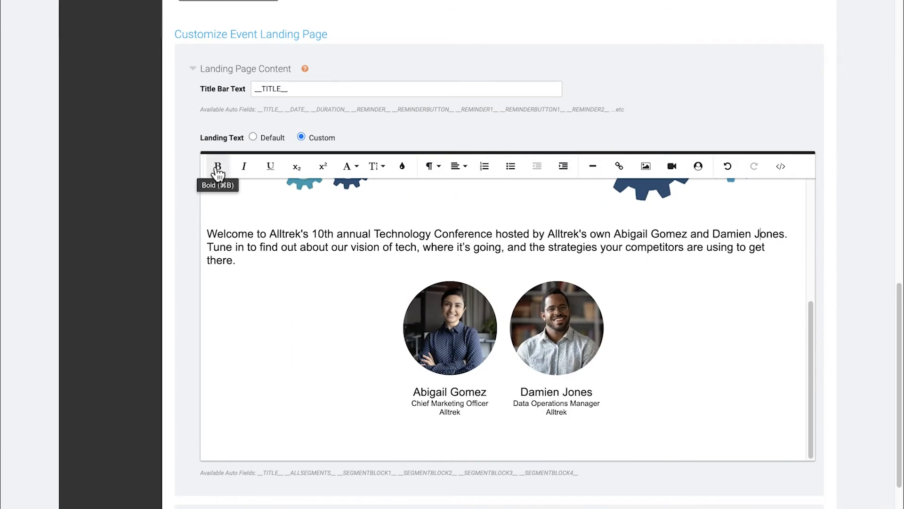
click(699, 167)
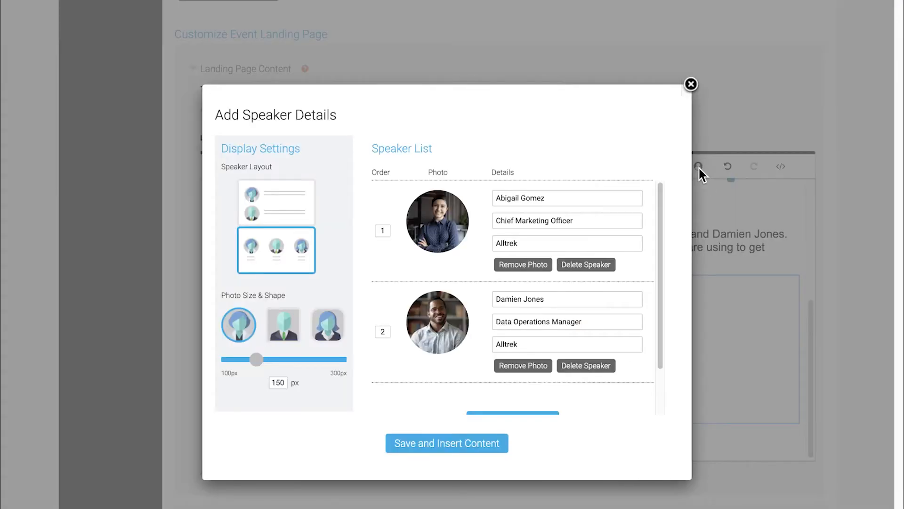
click(691, 85)
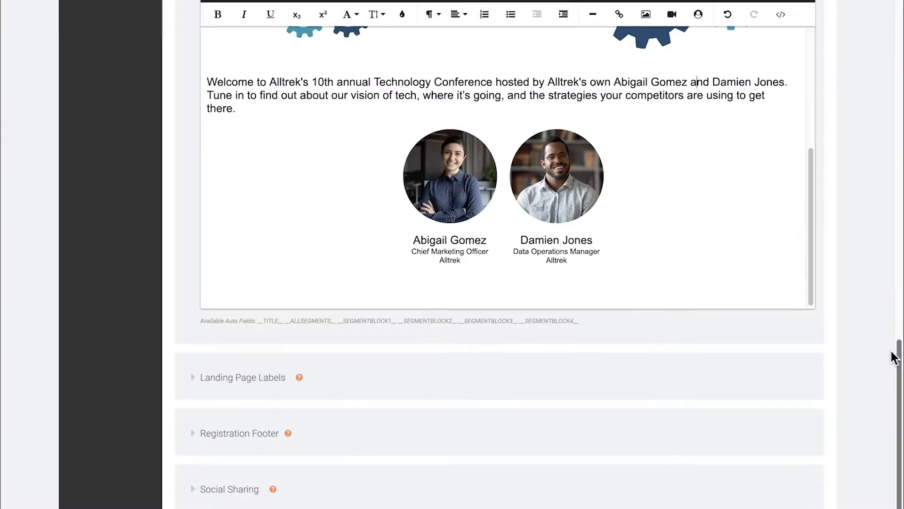
click(539, 491)
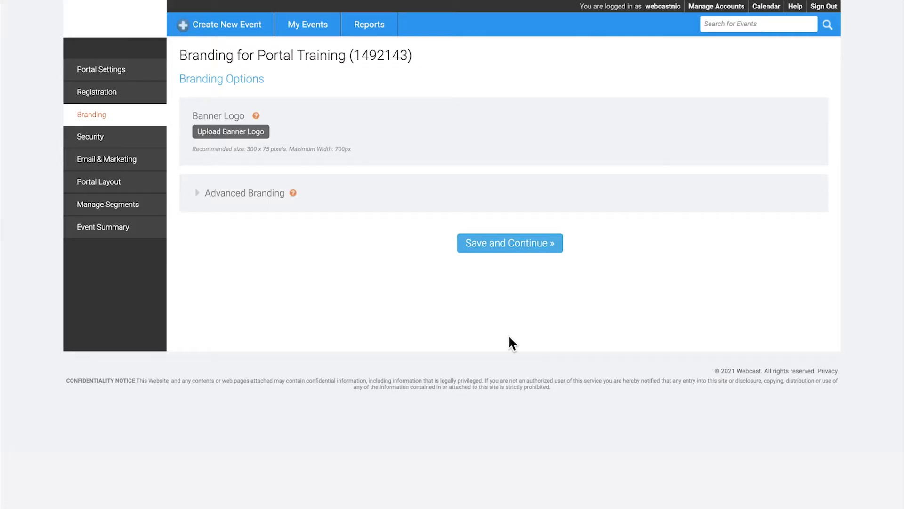
Upload a logo image from the computer as the registration banner logo.
click(243, 135)
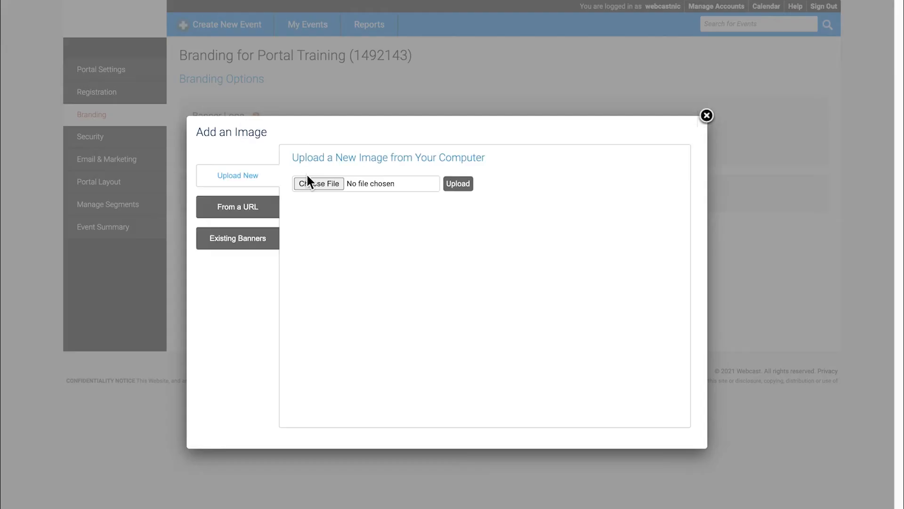
click(322, 186)
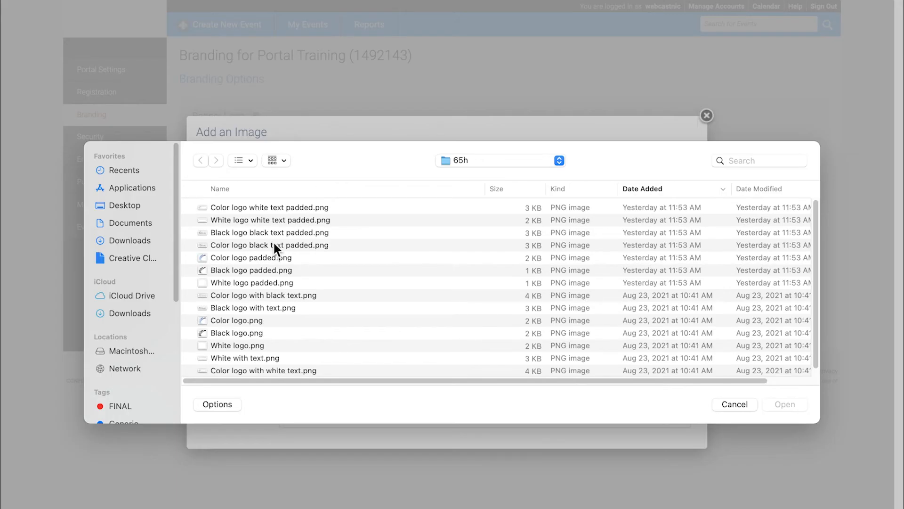
double_click(273, 242)
click(452, 186)
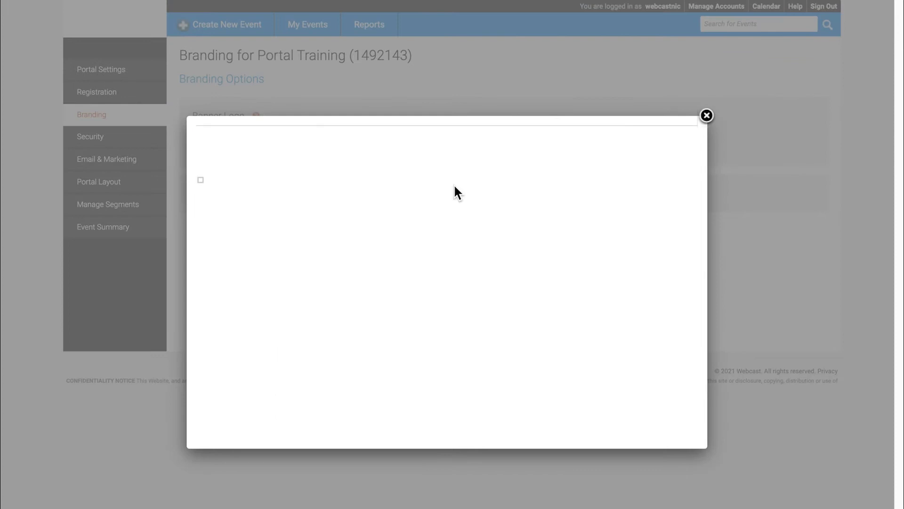
click(680, 135)
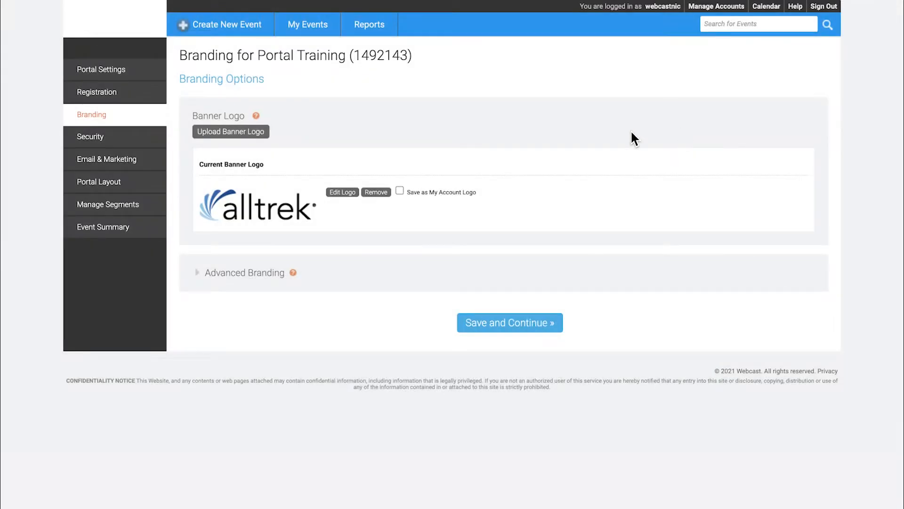
Set the registration layout to Bar Layout, Two Column in the advanced branding options.
click(200, 275)
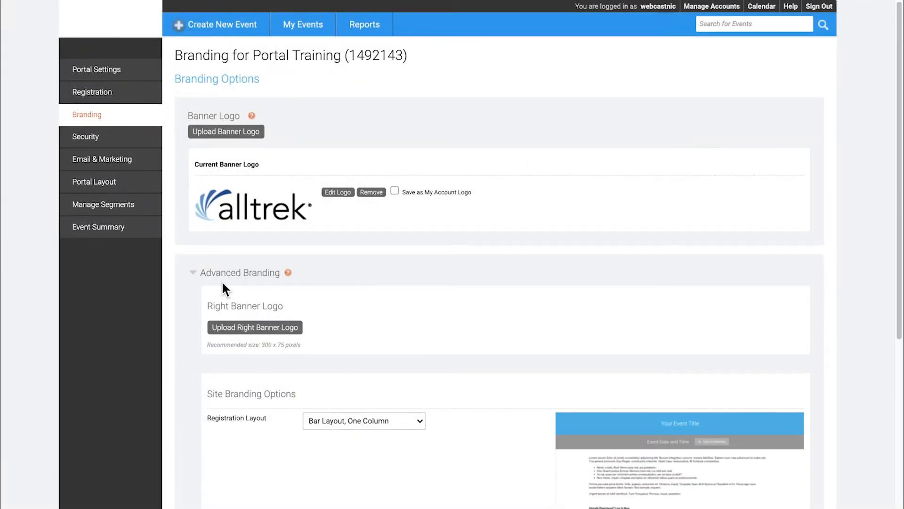
scroll(894, 200, down, 5)
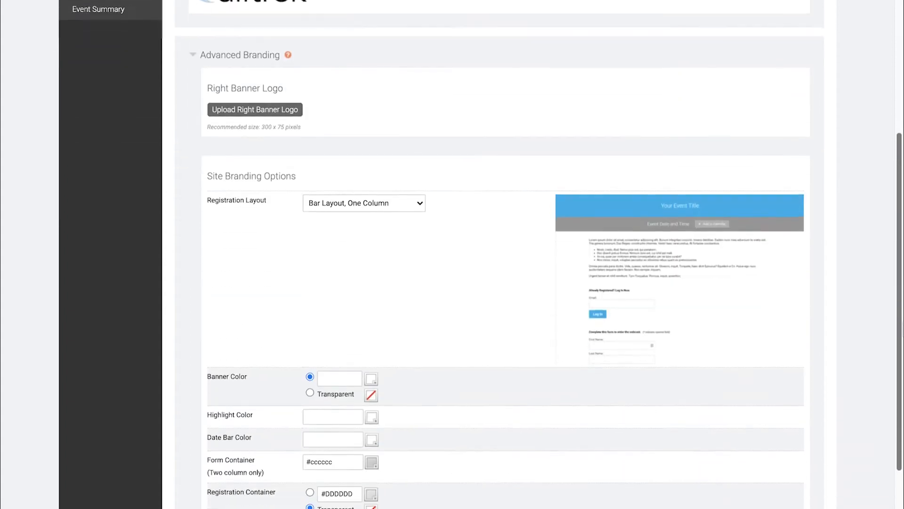
scroll(443, 189, down, 1)
click(423, 173)
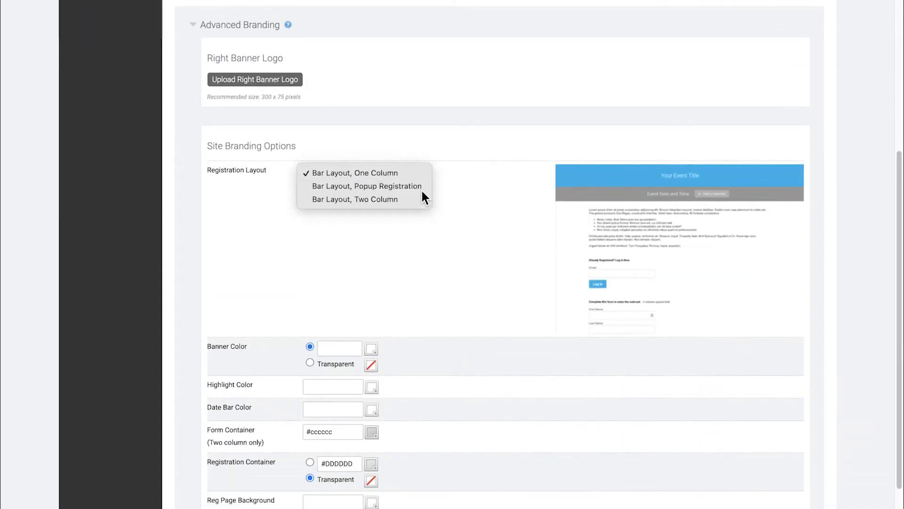
click(422, 188)
click(424, 174)
click(412, 189)
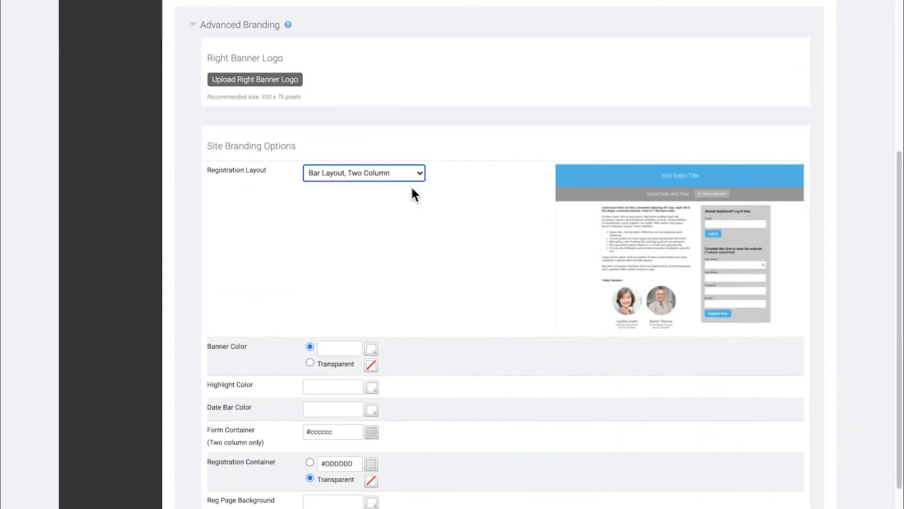
Set the highlight colour to #004491 and the form container colour to f7f7f7.
click(315, 386)
text(#004491)
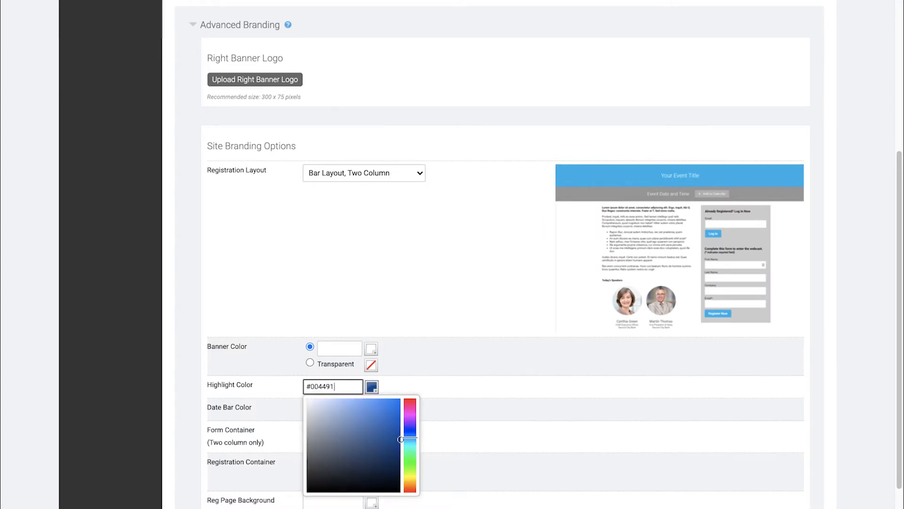
key(Tab)
scroll(330, 384, down, 1)
drag(334, 377, 311, 377)
text(f7f7f7)
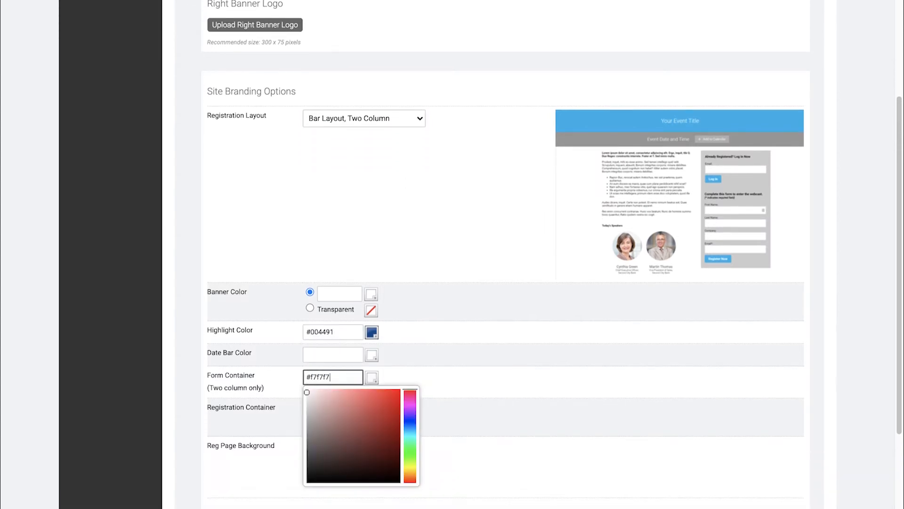
key(Tab)
Give the registration container solid colour ffffff and the page background #cce3ff.
click(310, 407)
drag(350, 409, 325, 410)
text(ffffff)
click(420, 410)
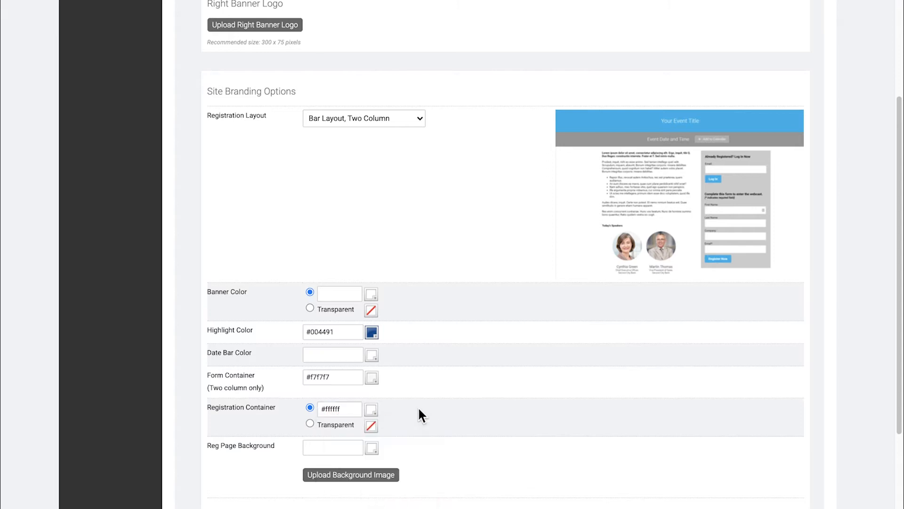
click(322, 445)
text(#cce3ff)
key(Tab)
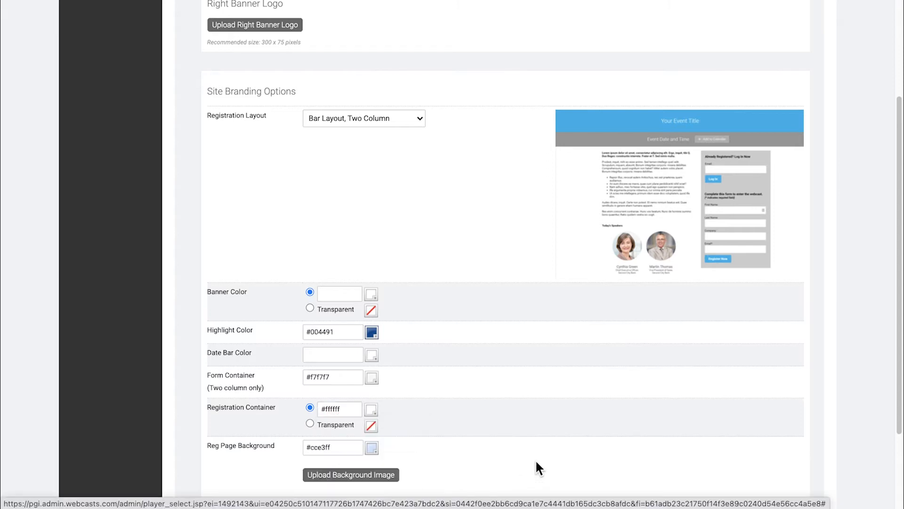
scroll(541, 460, down, 3)
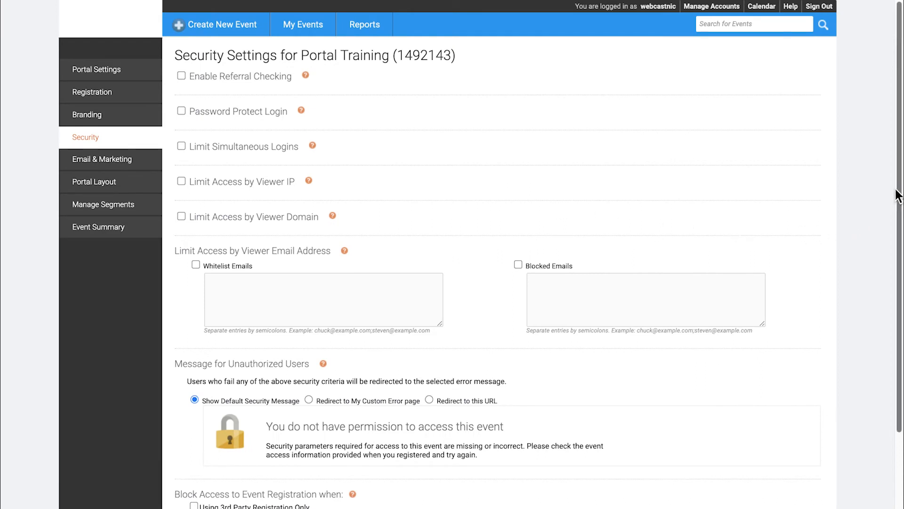
Leave all access restrictions unchecked and save the Security Settings page.
scroll(900, 190, down, 5)
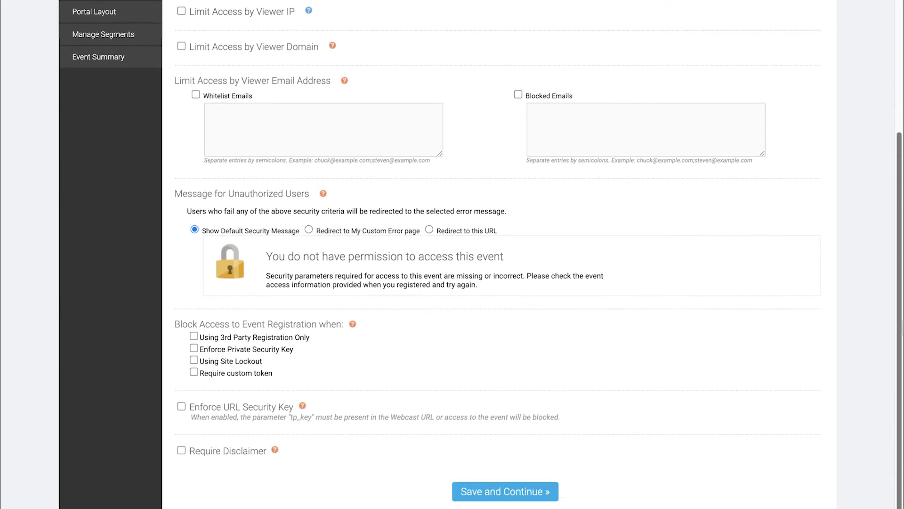
click(515, 488)
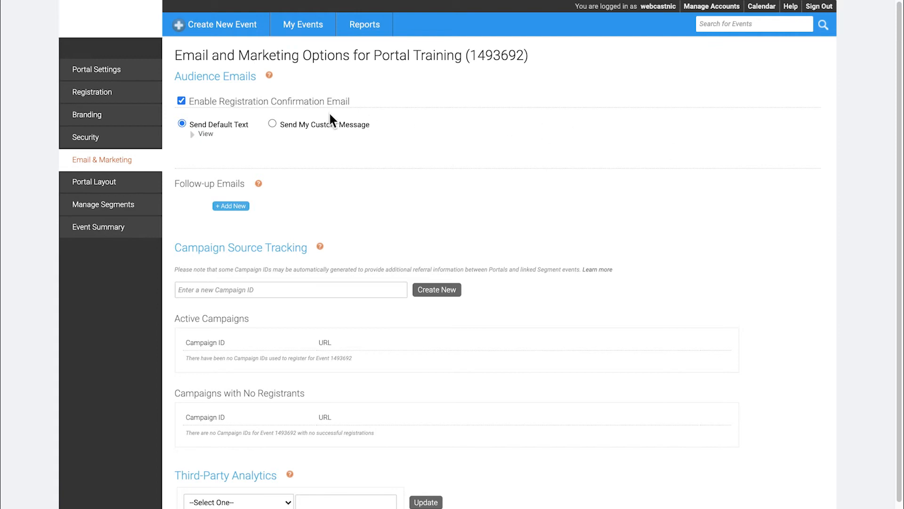
Preview the default registration confirmation email text, then save the email settings.
click(200, 135)
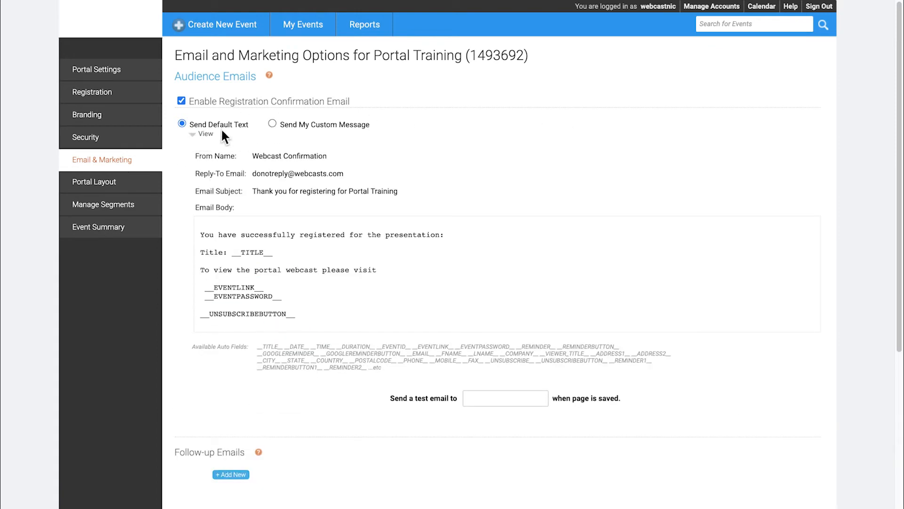
click(193, 134)
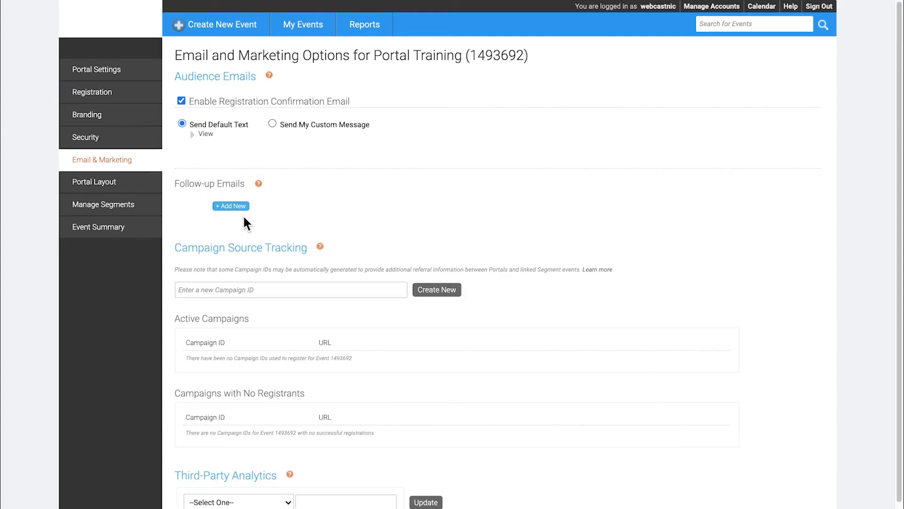
scroll(337, 315, down, 2)
click(547, 490)
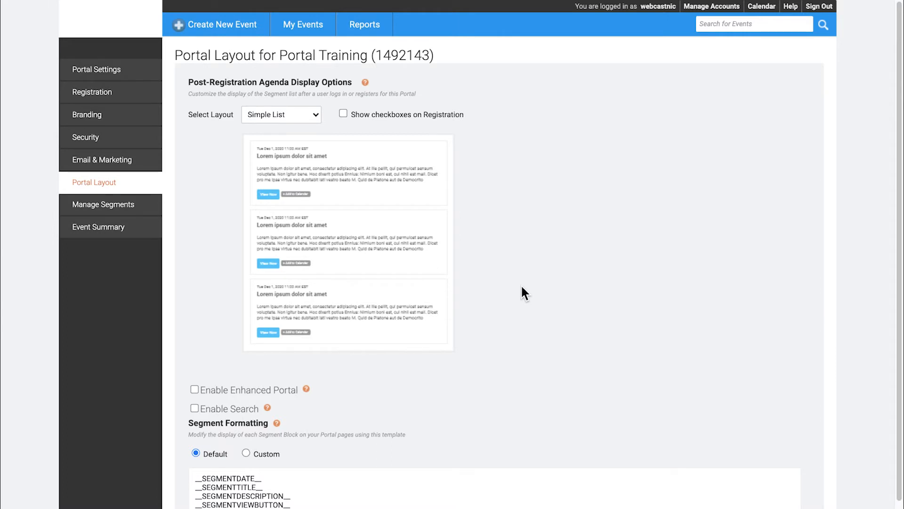
Try the Accordion and two-column Tabs agenda layouts, then revert to Simple List.
click(315, 115)
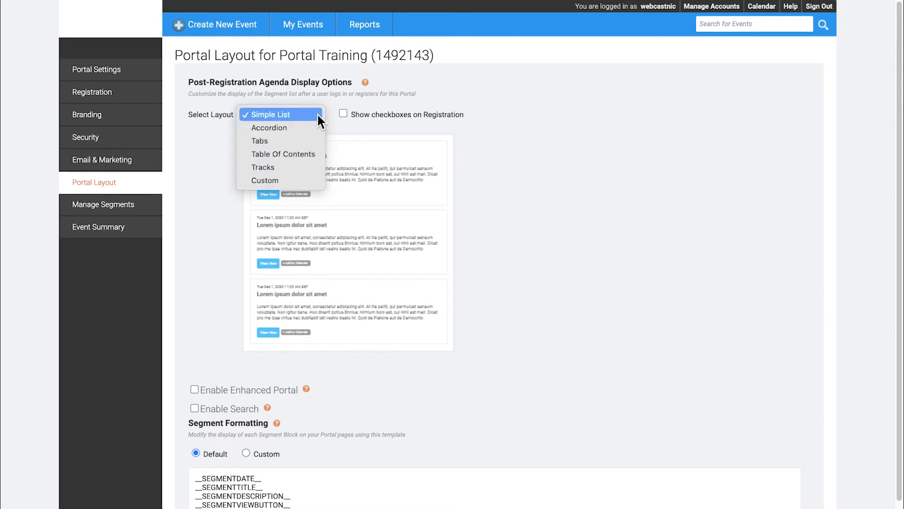
click(307, 125)
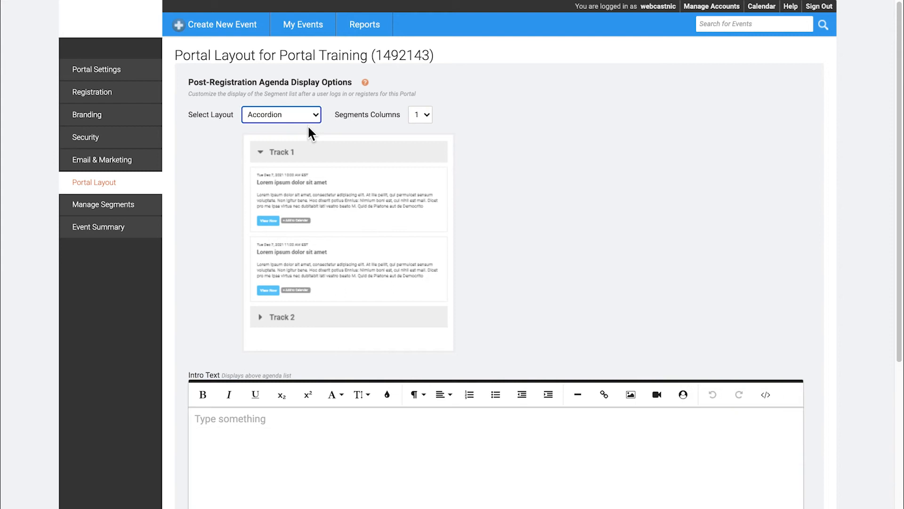
click(315, 114)
click(309, 126)
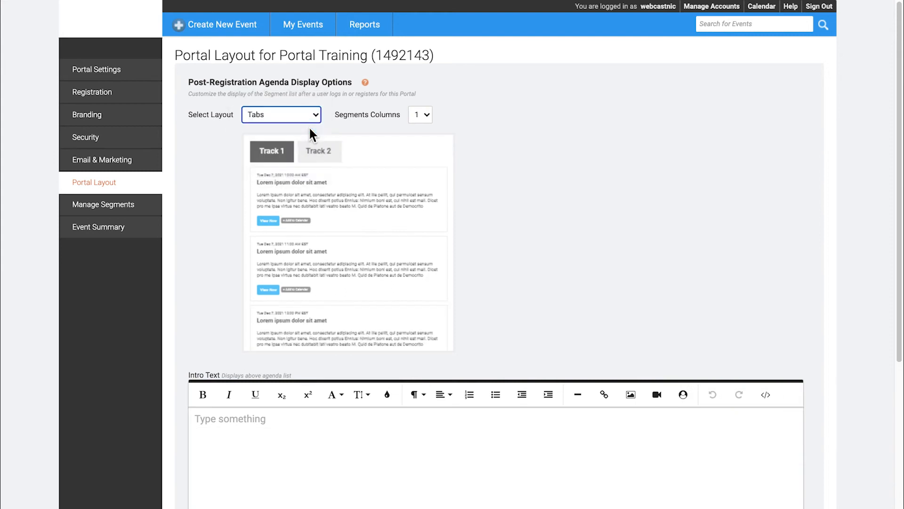
click(427, 118)
click(424, 128)
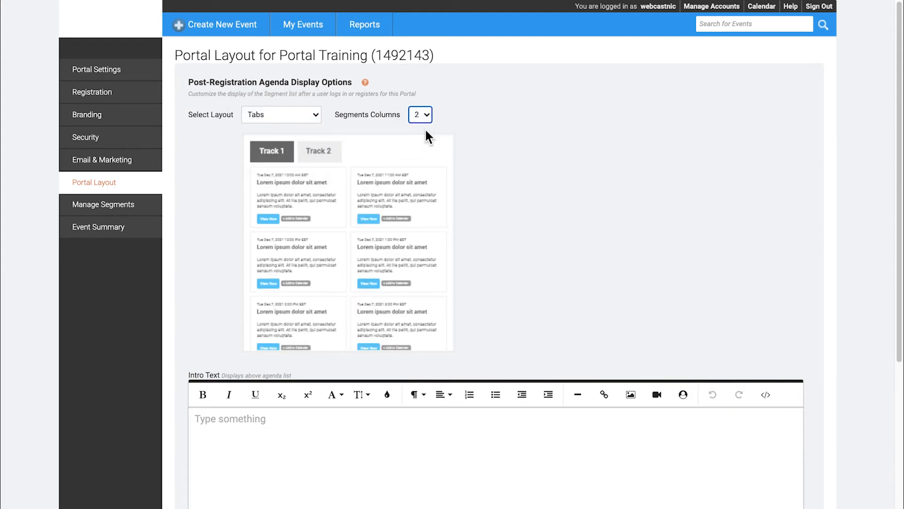
click(315, 114)
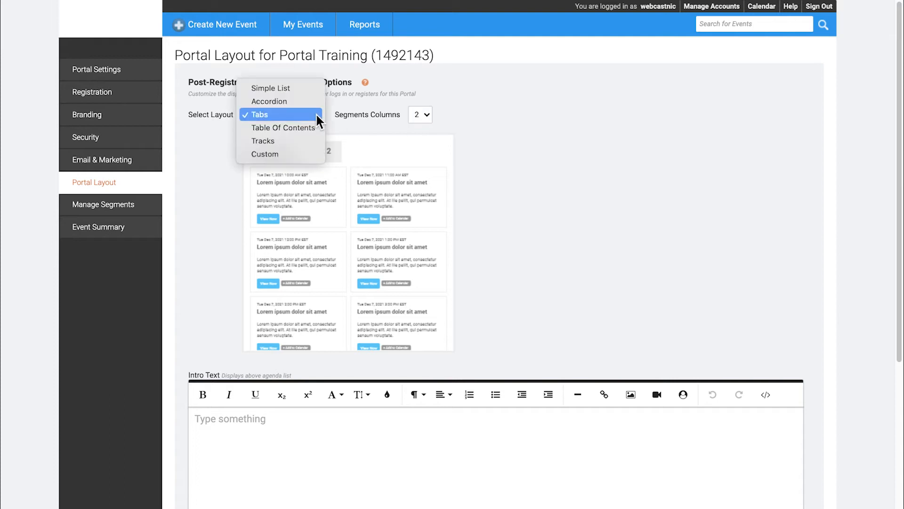
click(301, 89)
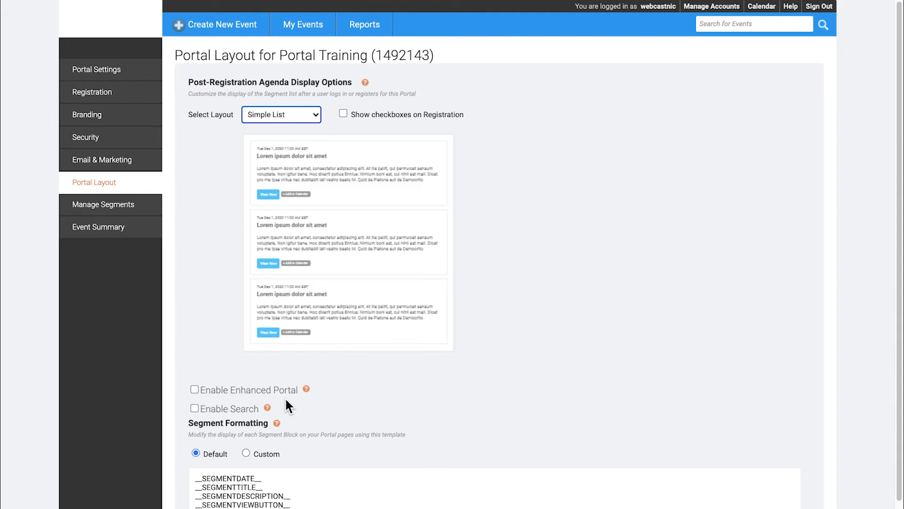
Enable search, toggle segment formatting to Custom and back to Default, then save the layout.
click(195, 409)
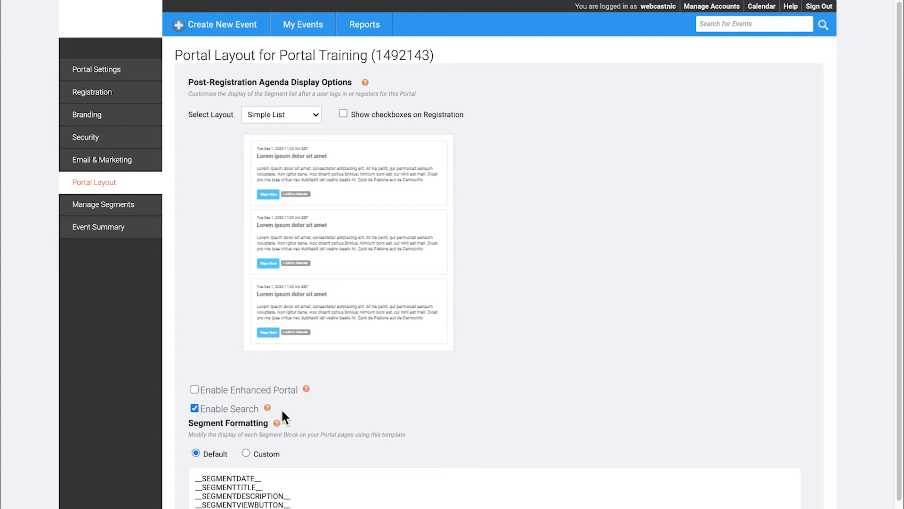
scroll(292, 422, down, 2)
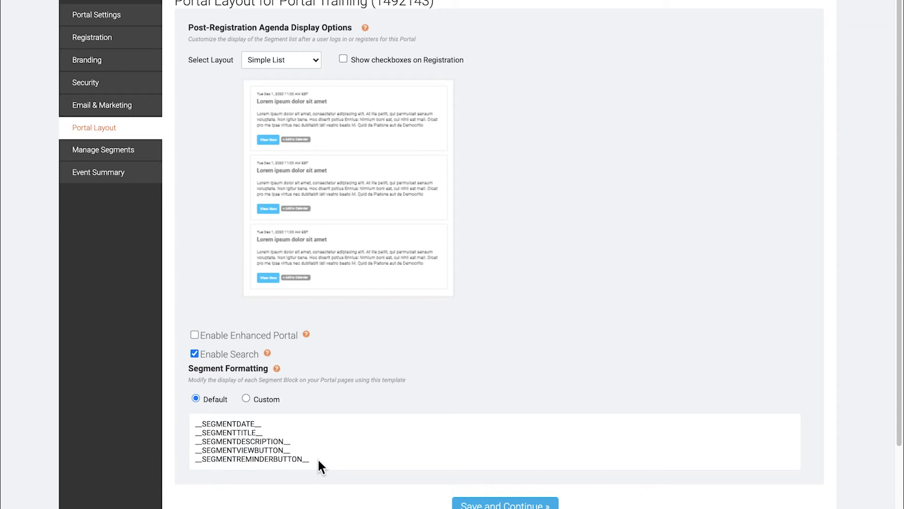
drag(317, 457, 193, 418)
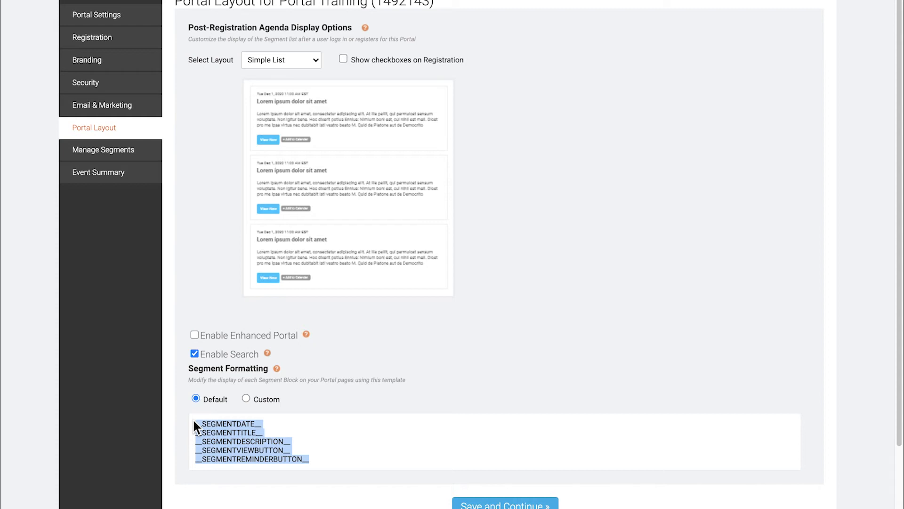
click(245, 399)
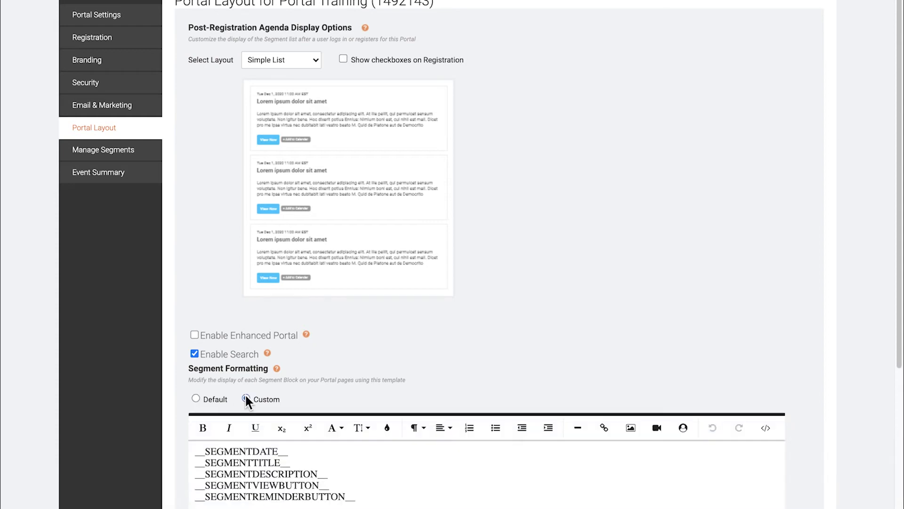
scroll(245, 394, down, 4)
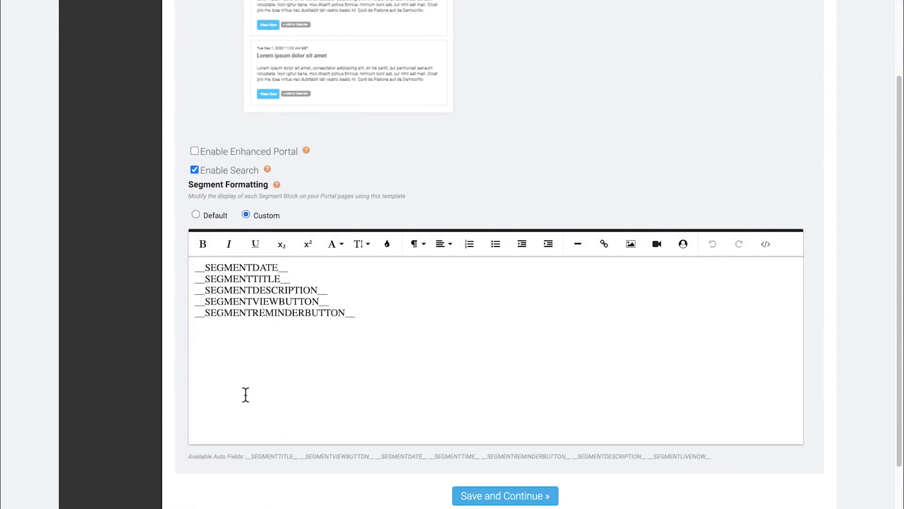
click(196, 214)
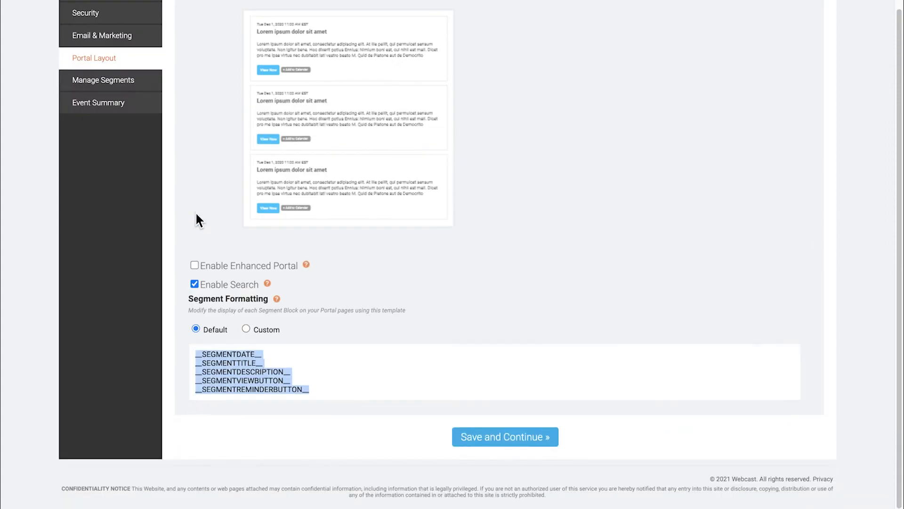
click(532, 438)
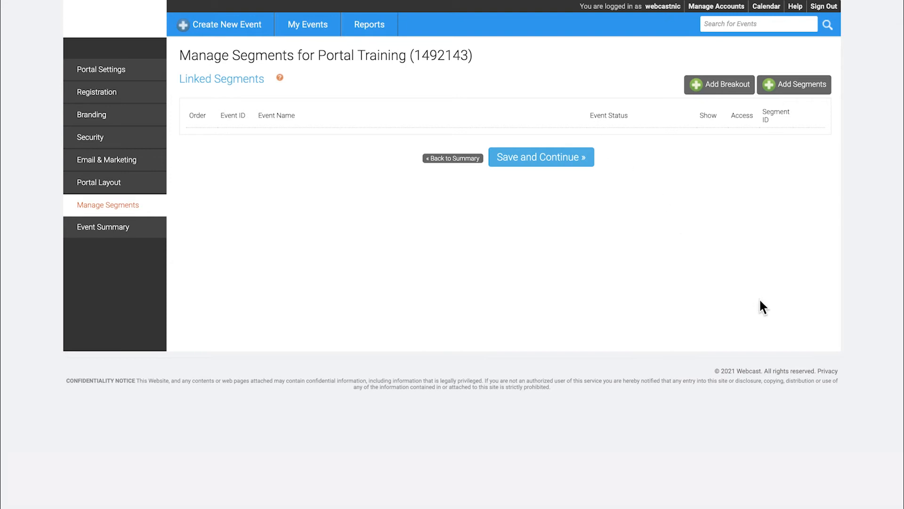
Tick New User Training #1 through #5 in HOME FOLDER and add them as linked segments.
click(802, 88)
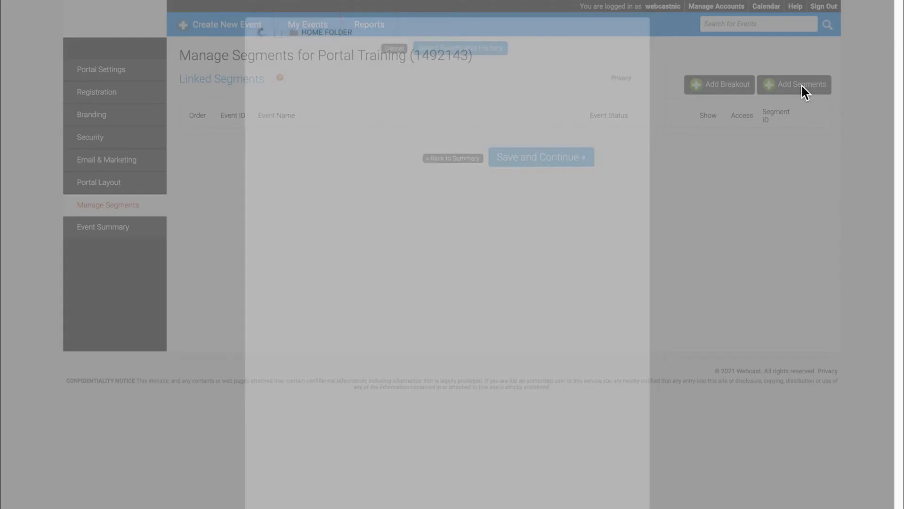
click(292, 78)
click(293, 90)
click(293, 101)
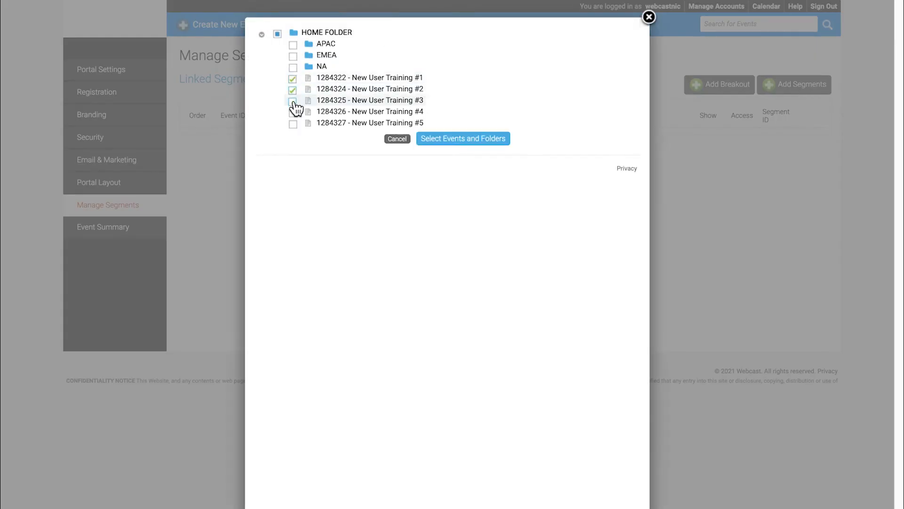
click(293, 112)
click(292, 124)
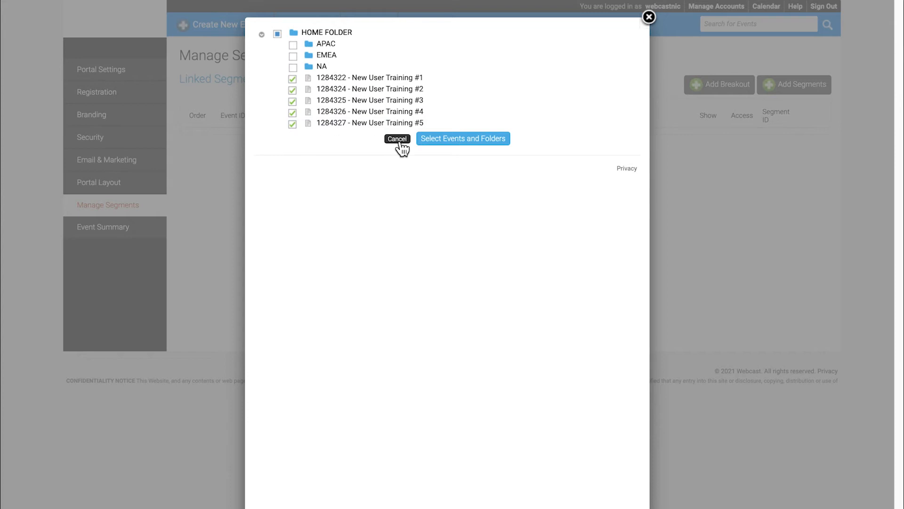
click(476, 142)
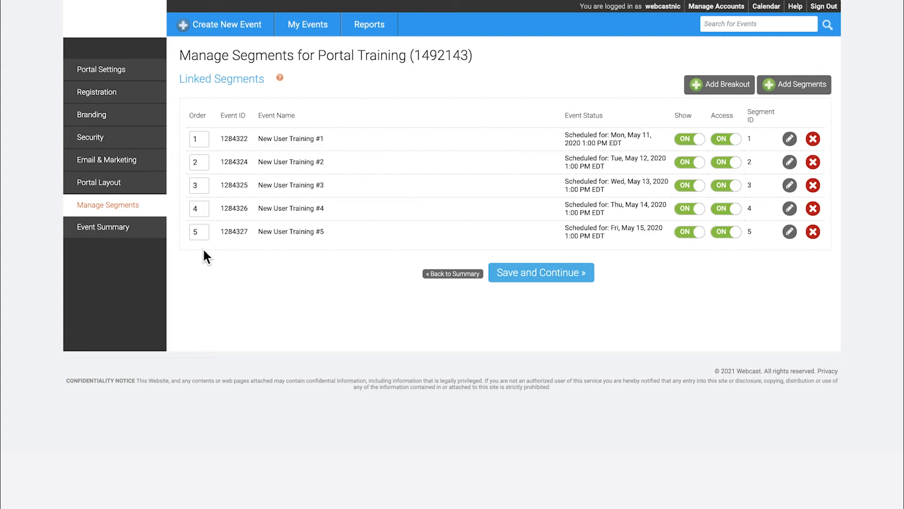
Toggle New User Training #1's hidden and blocked-access settings on, then back off.
click(697, 140)
click(699, 139)
click(735, 140)
click(737, 139)
Review segment 1284322's details and description, then close them without saving.
click(791, 139)
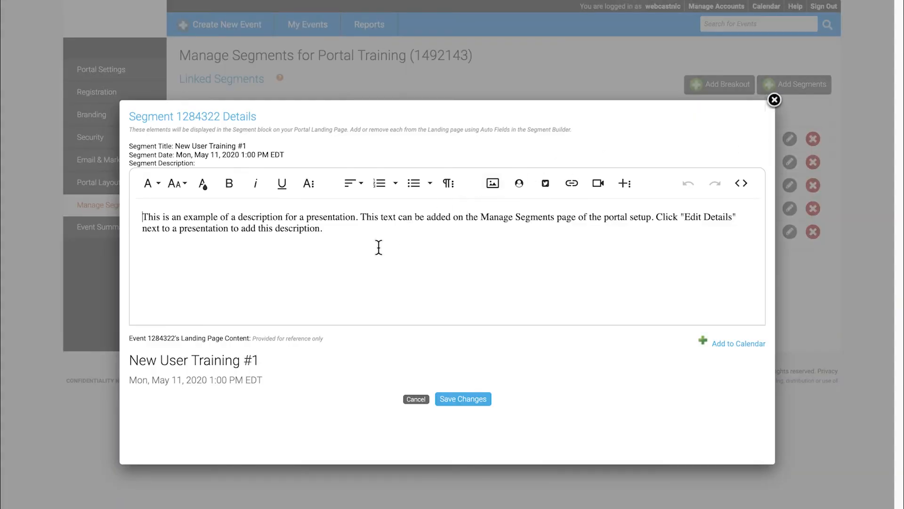
drag(324, 236, 141, 214)
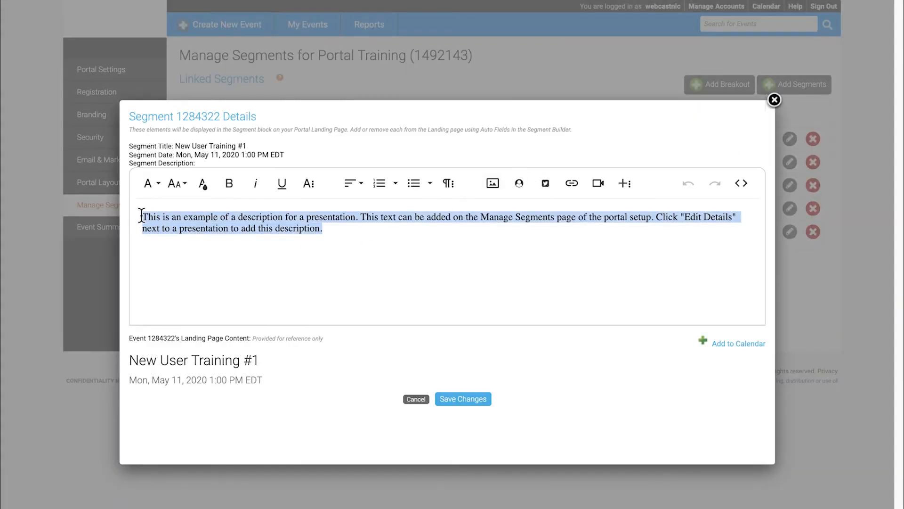
click(177, 259)
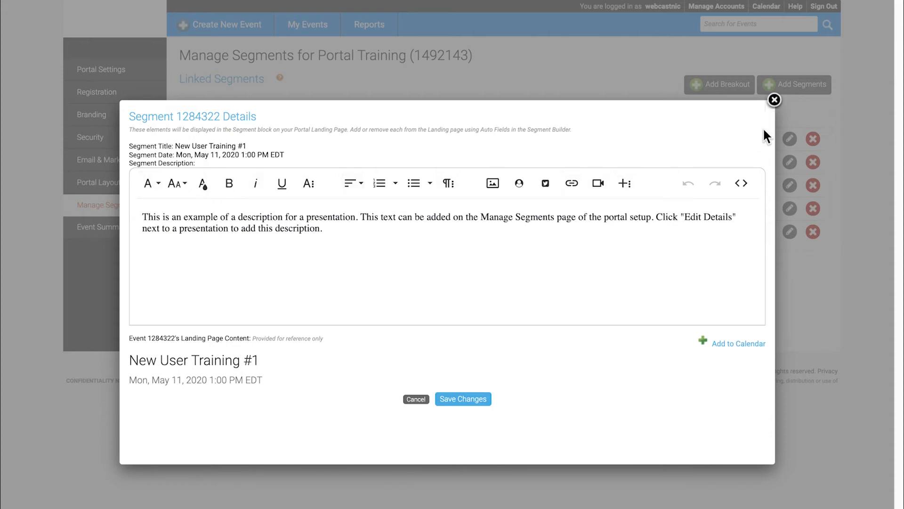
click(775, 100)
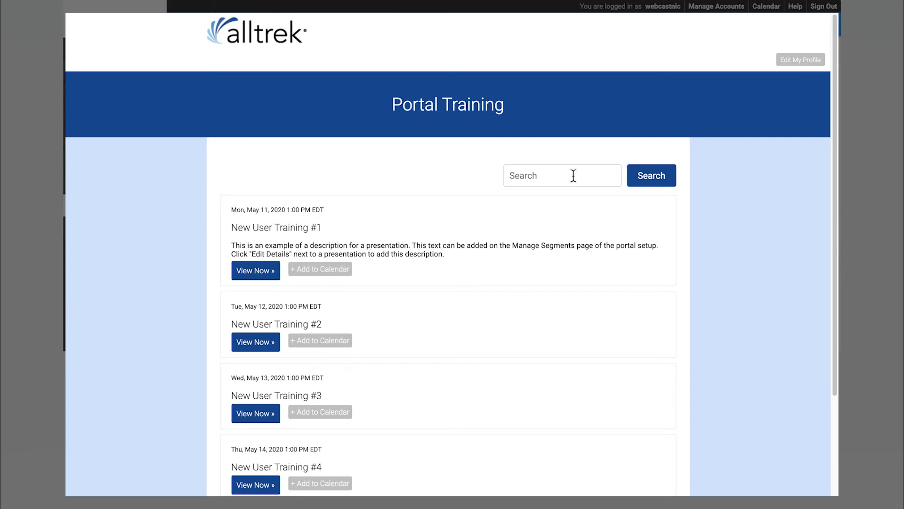
scroll(674, 248, down, 3)
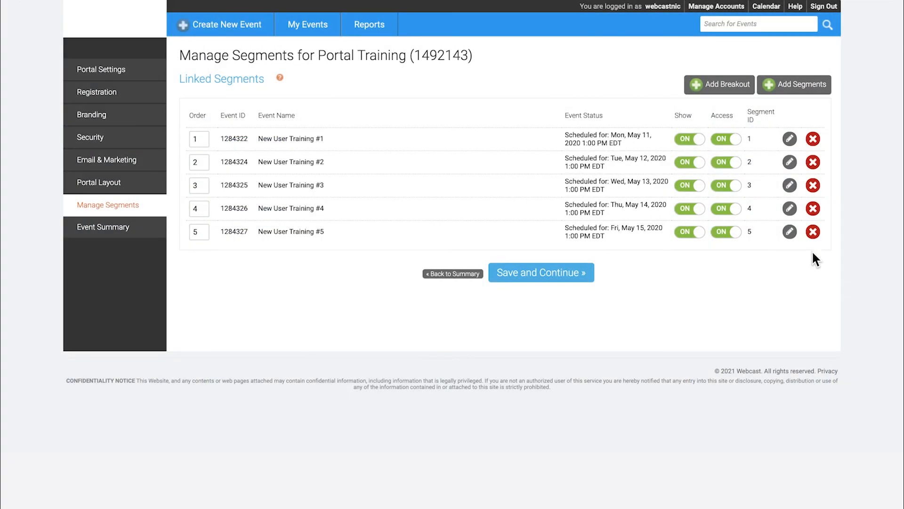
Draft breakout 'Q&A with Abigail' with a placeholder meeting-room URL, discard it, and save the segments.
click(726, 94)
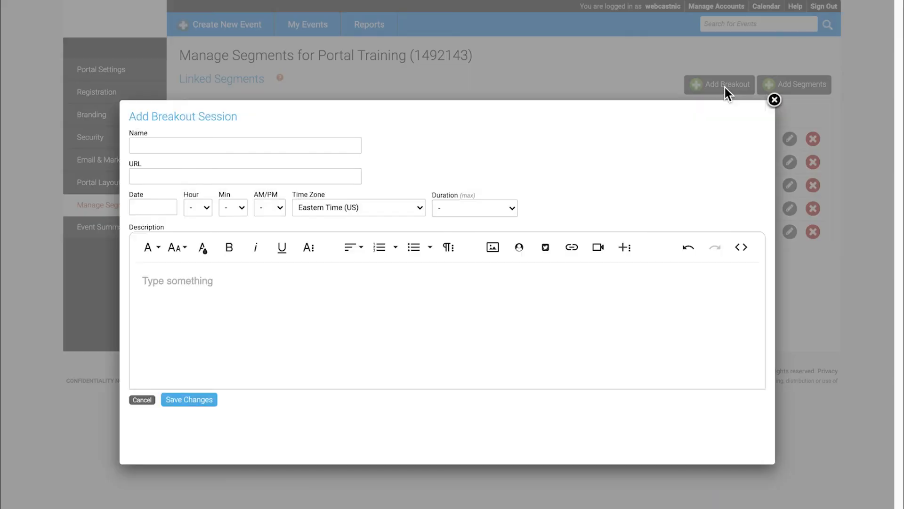
click(253, 146)
text(Q&A with Abigail)
click(188, 175)
text(Insert 3rd party meeting room URL here)
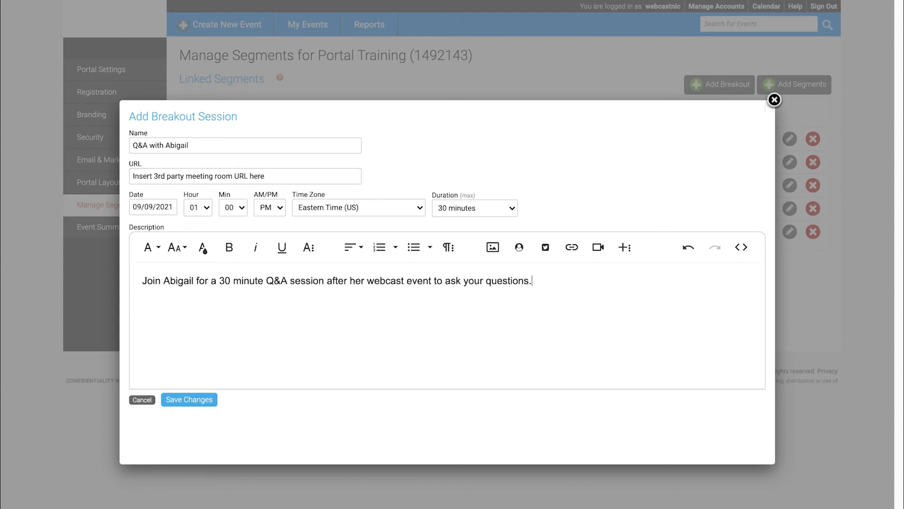
click(142, 400)
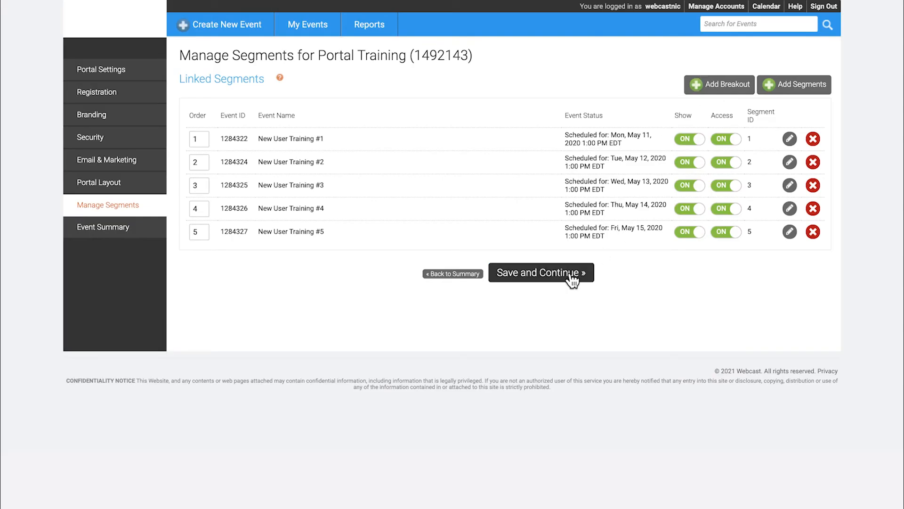
click(572, 277)
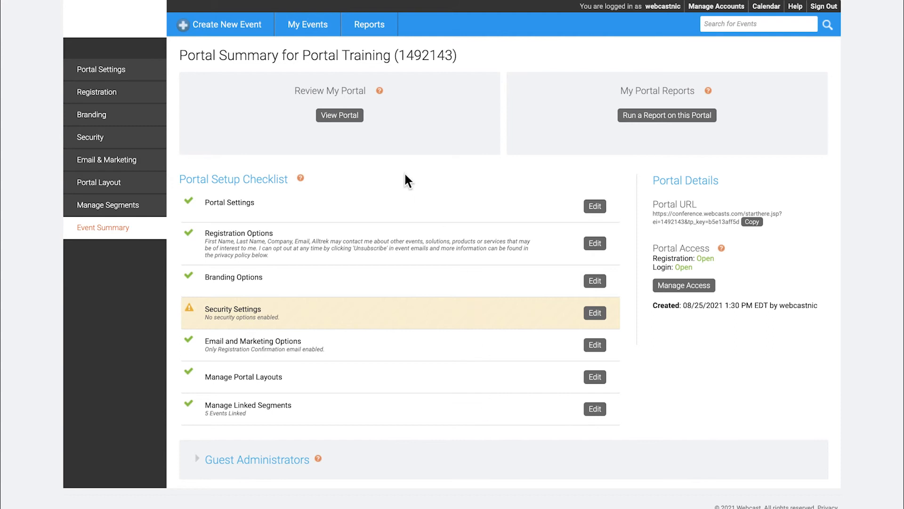
click(338, 117)
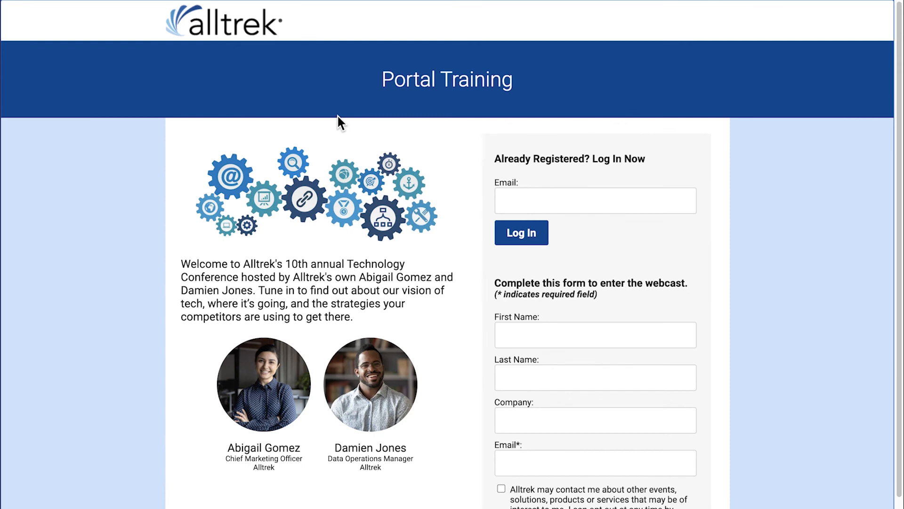
scroll(899, 188, down, 1)
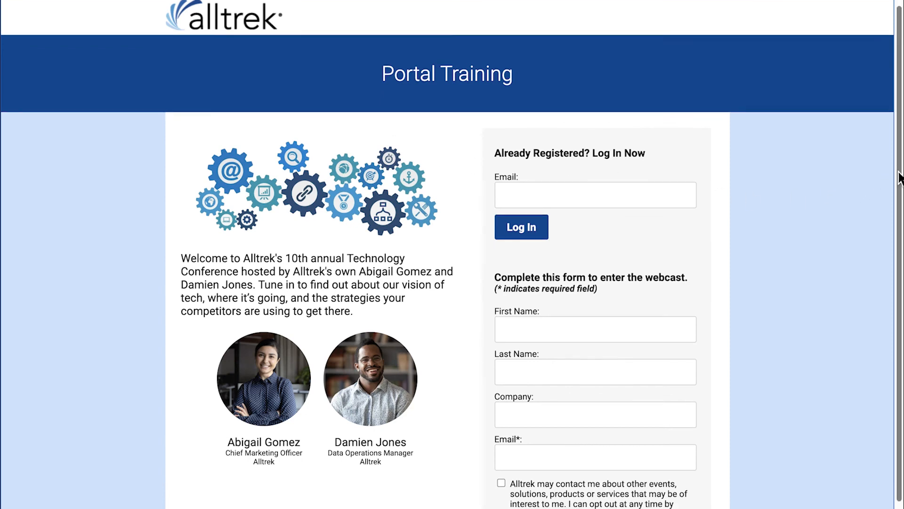
scroll(898, 193, down, 2)
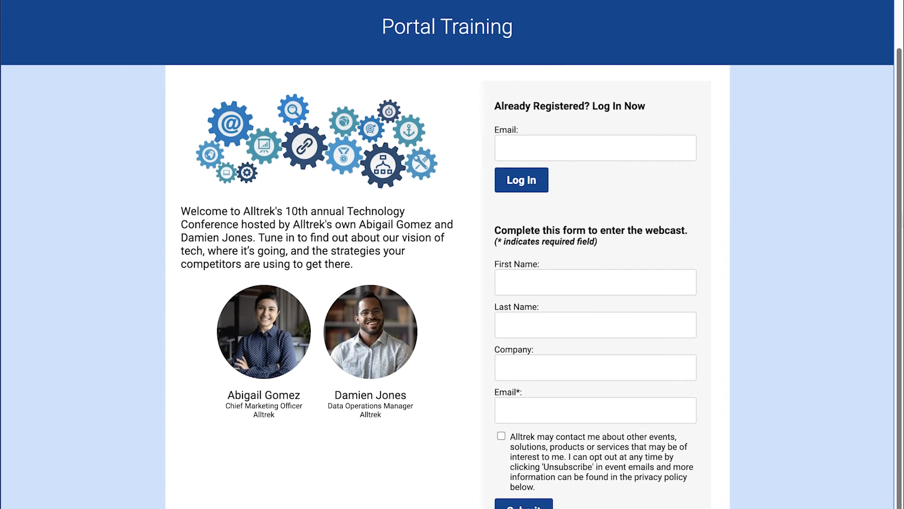
click(545, 406)
scroll(536, 471, down, 1)
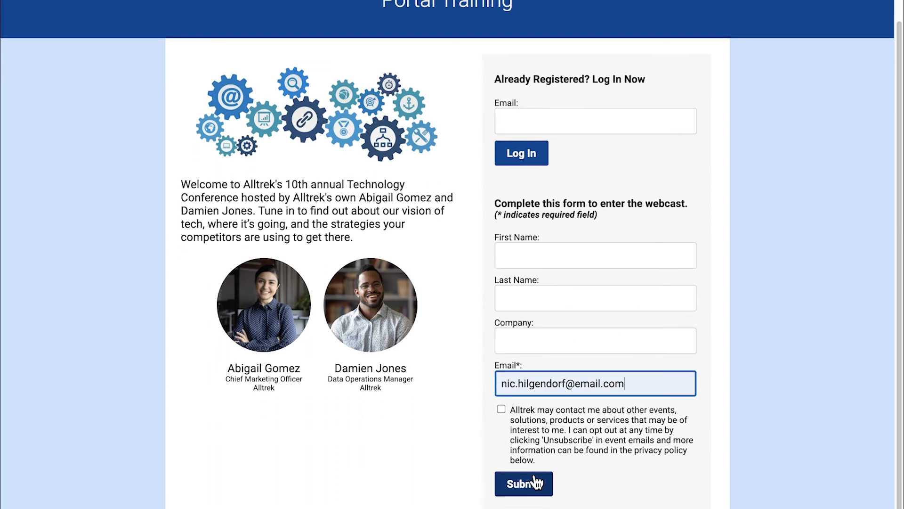
click(536, 483)
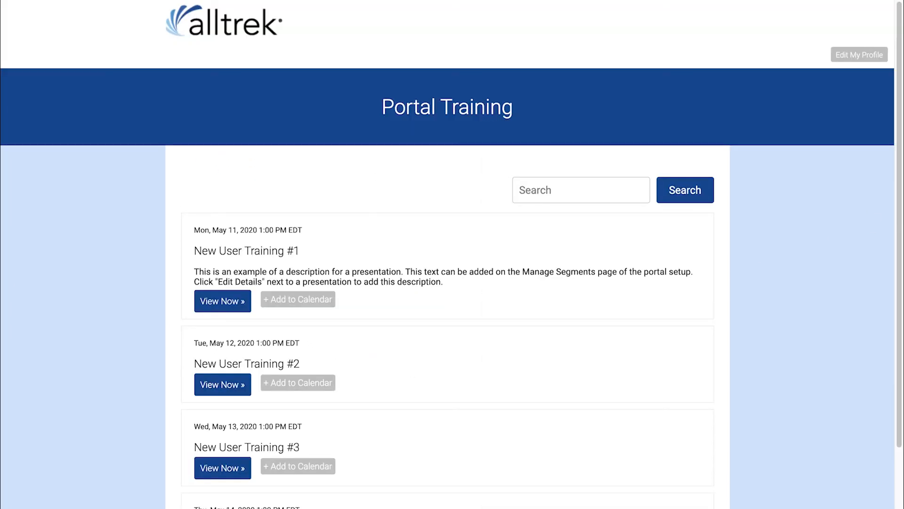
scroll(890, 147, down, 3)
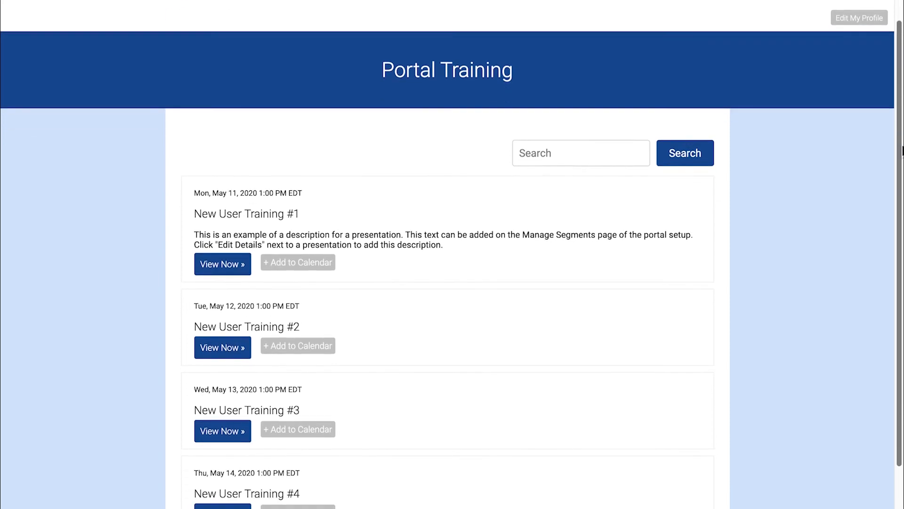
scroll(452, 283, down, 2)
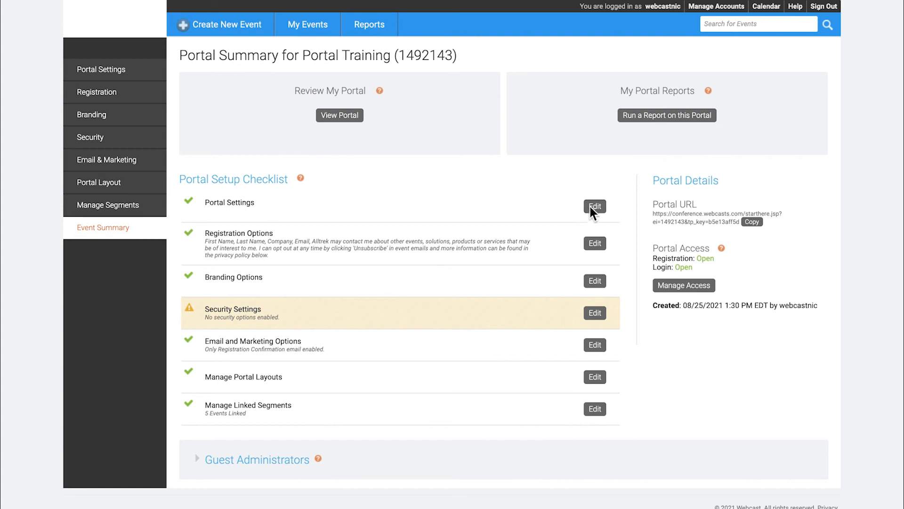
click(595, 410)
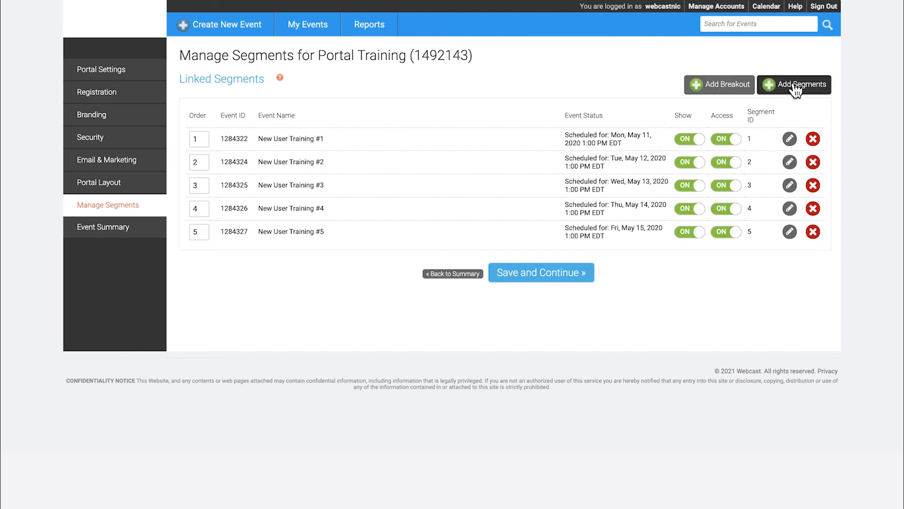
click(468, 274)
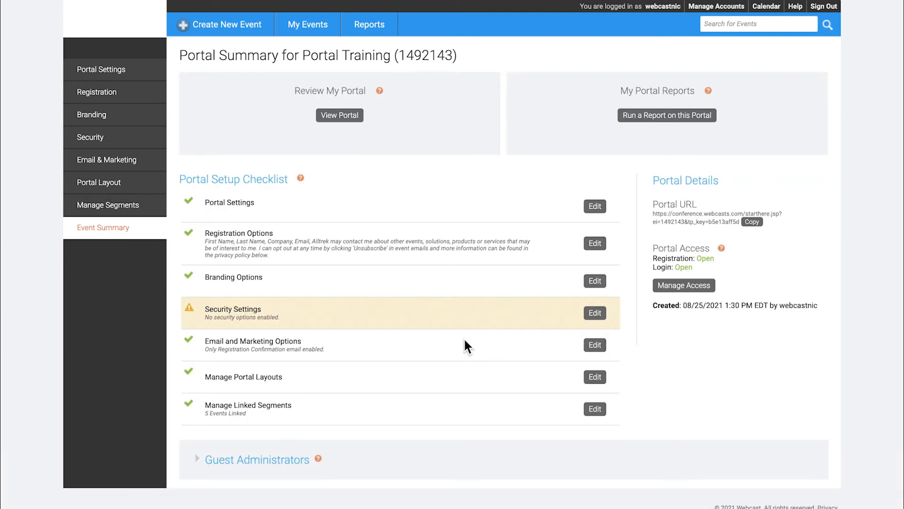
drag(652, 204, 702, 205)
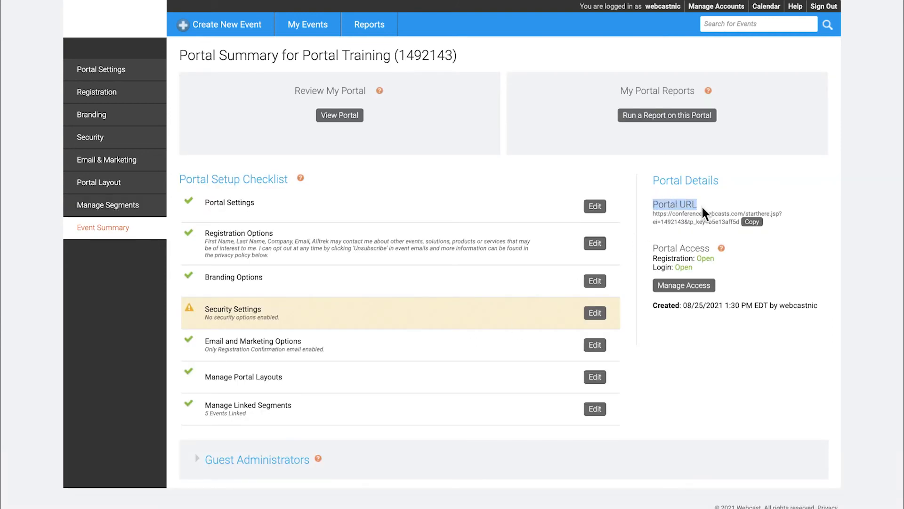
click(756, 222)
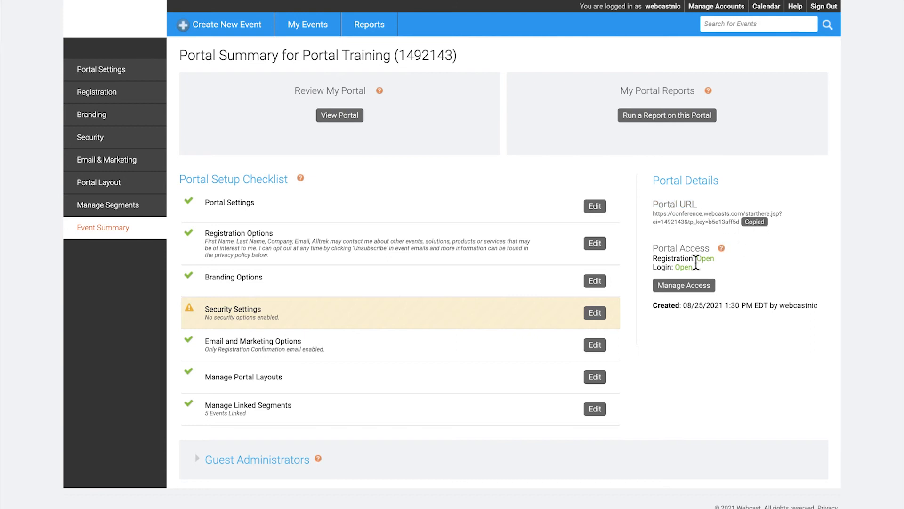
click(685, 286)
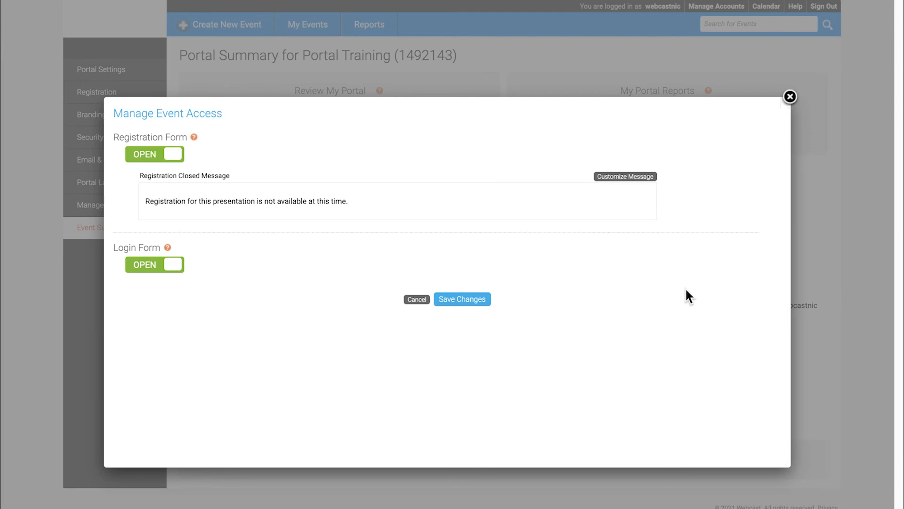
click(790, 98)
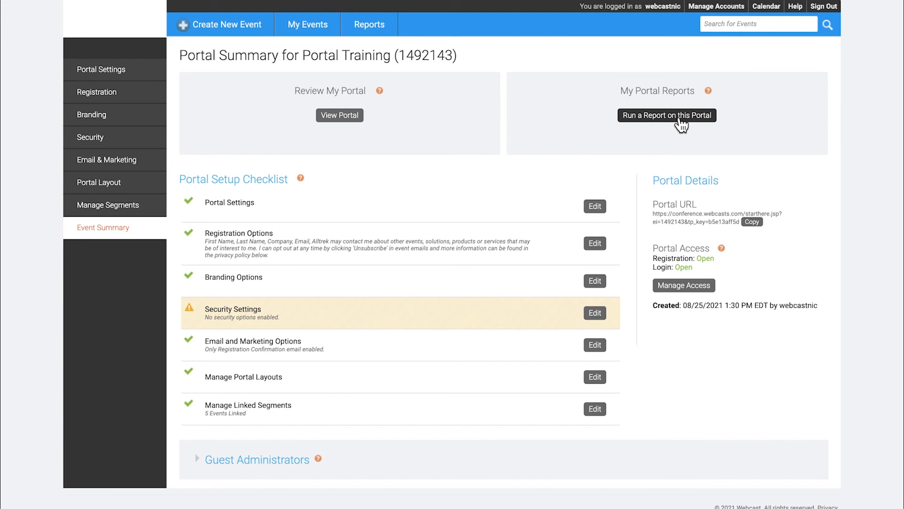
Go to My Events and select the Portal Training row in the Portals list.
click(308, 26)
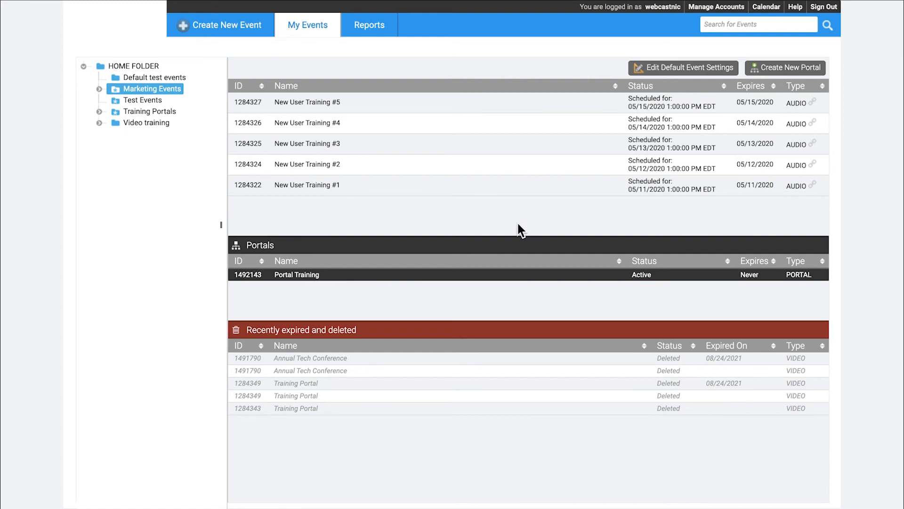
click(419, 275)
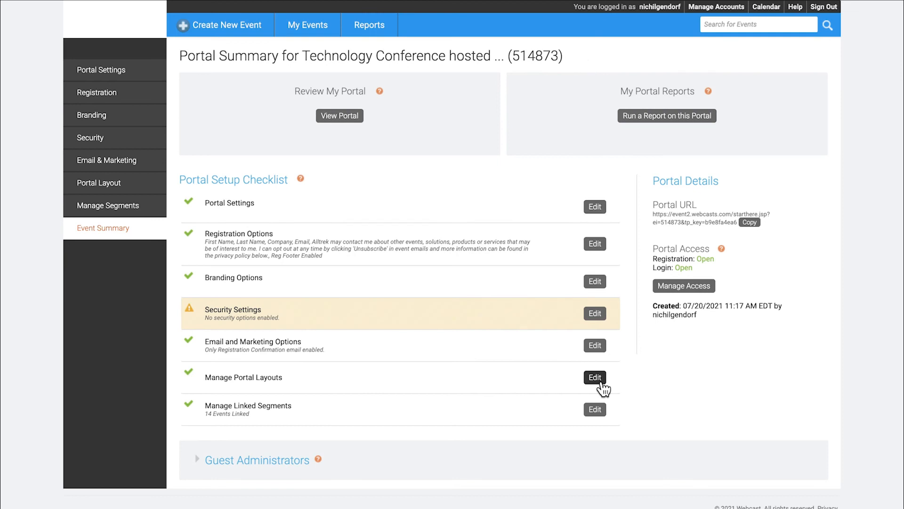
Change Technology Conference's portal agenda layout to Tracks and save it.
click(602, 383)
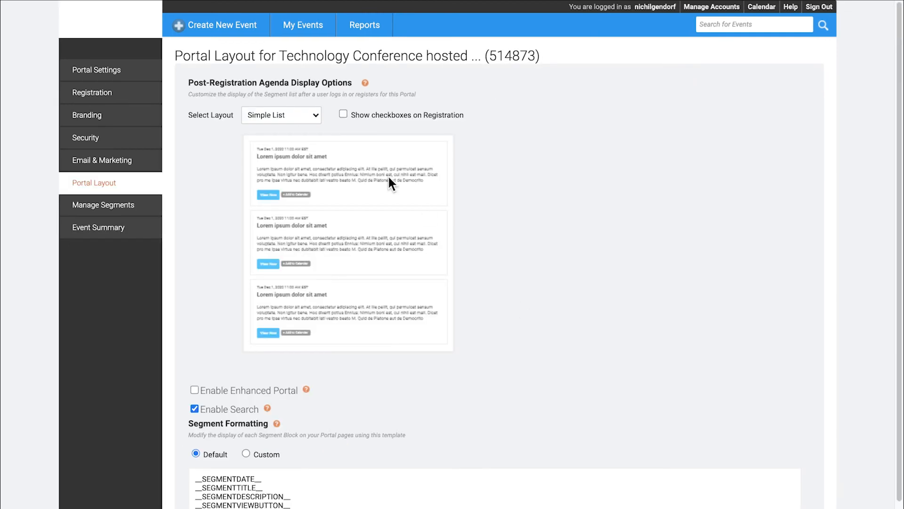
click(318, 116)
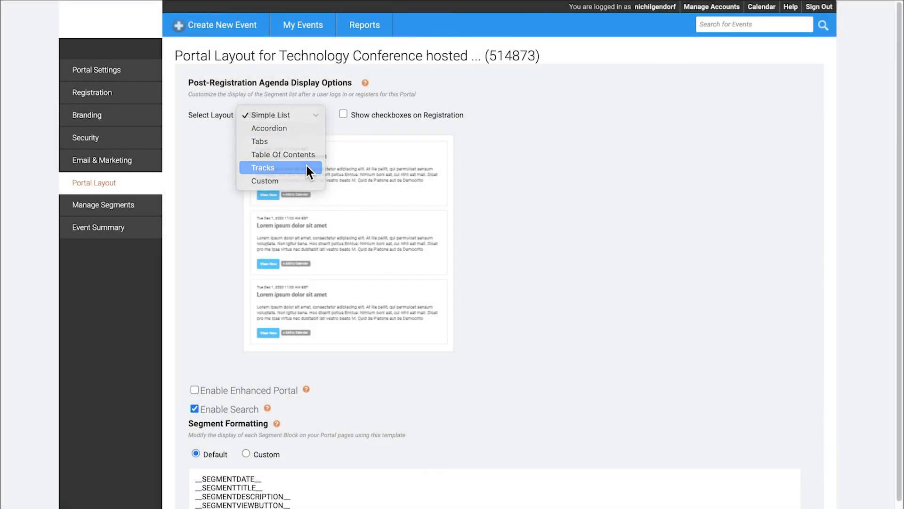
click(307, 168)
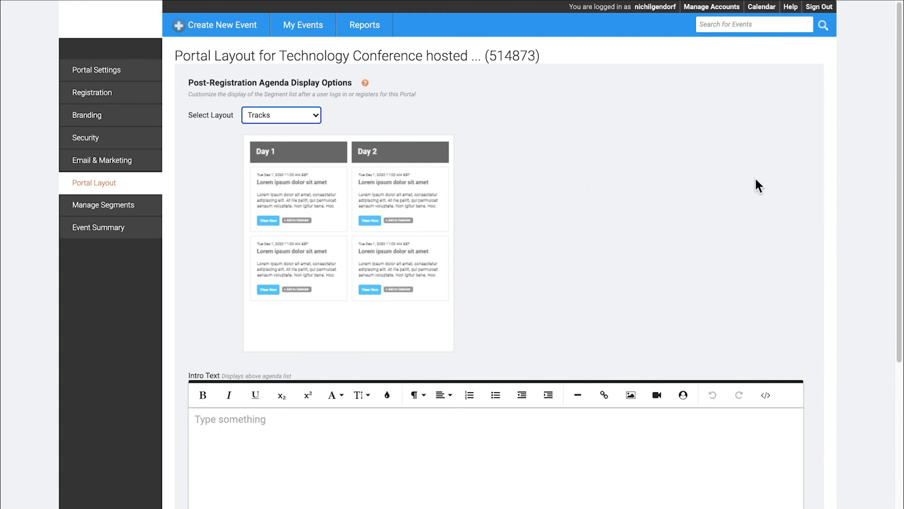
drag(894, 137, 900, 357)
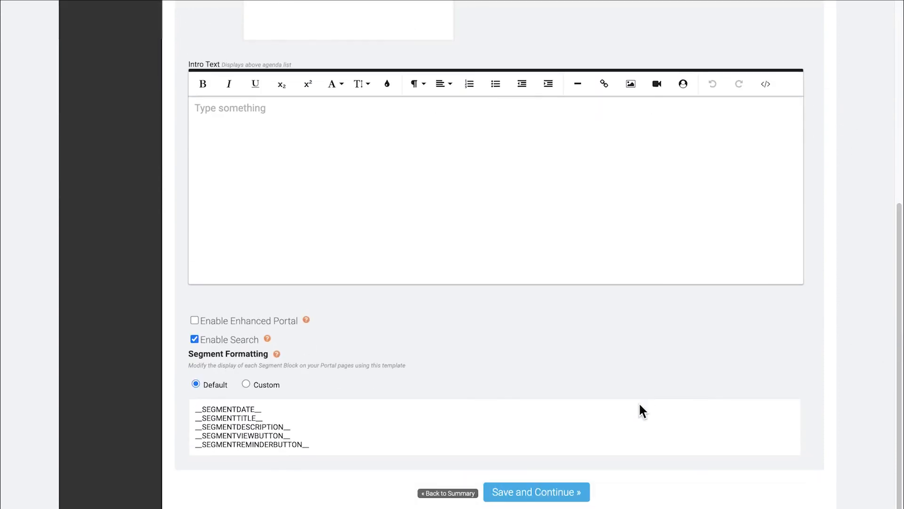
click(556, 496)
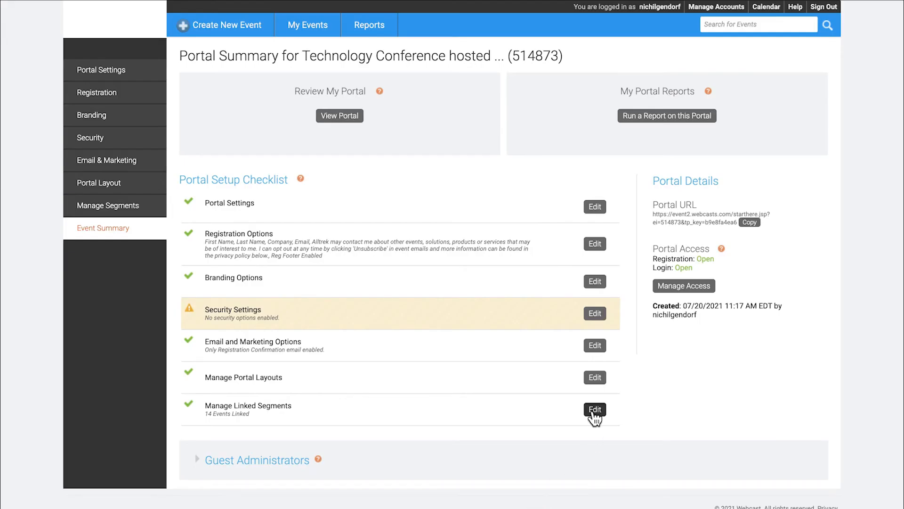
In the linked segments' category settings, add a category with ID Main and display name Main Events.
click(595, 409)
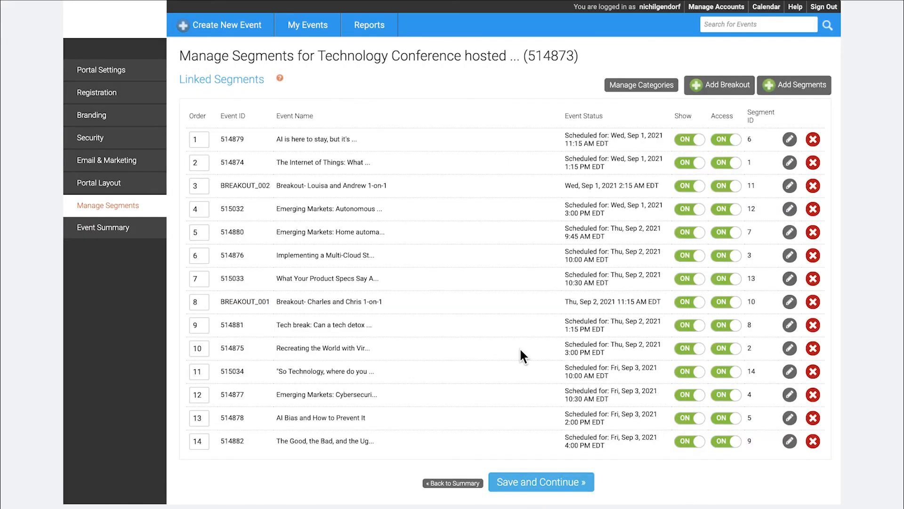
click(644, 86)
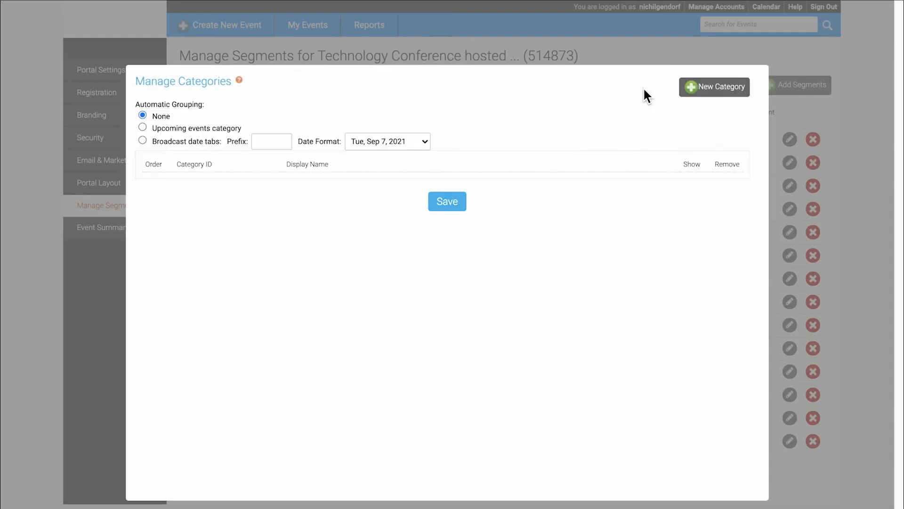
click(726, 99)
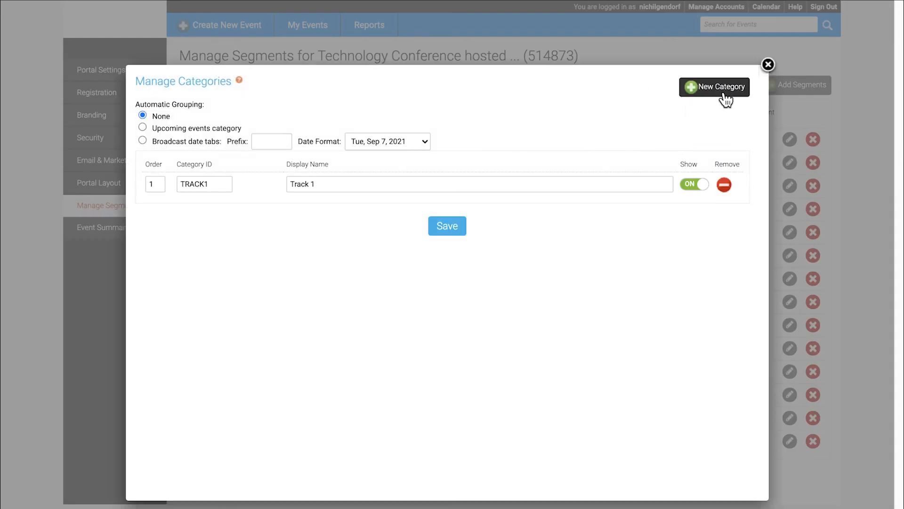
double_click(224, 184)
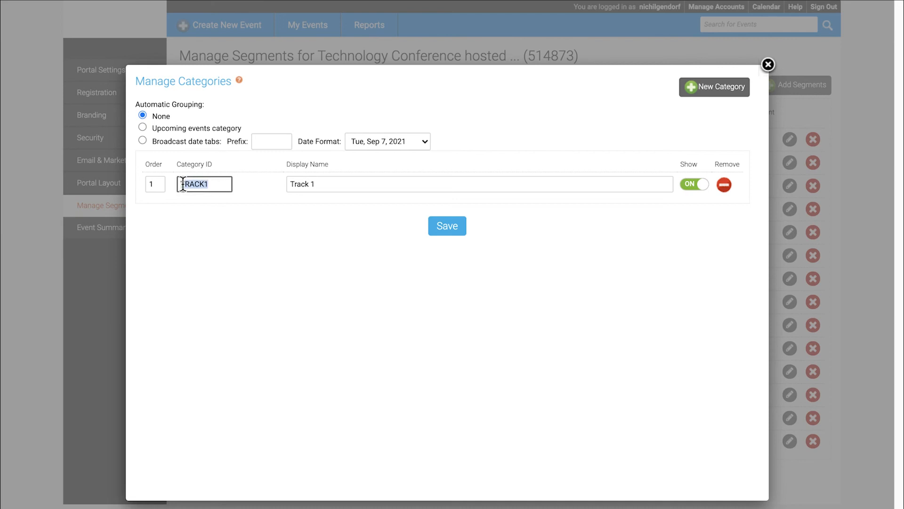
text(Main)
key(Tab)
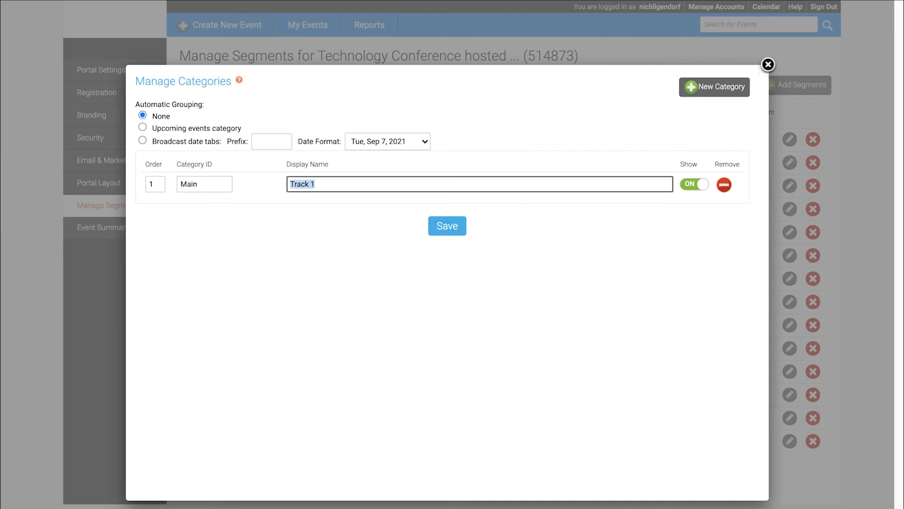
text(Main Events)
key(Tab)
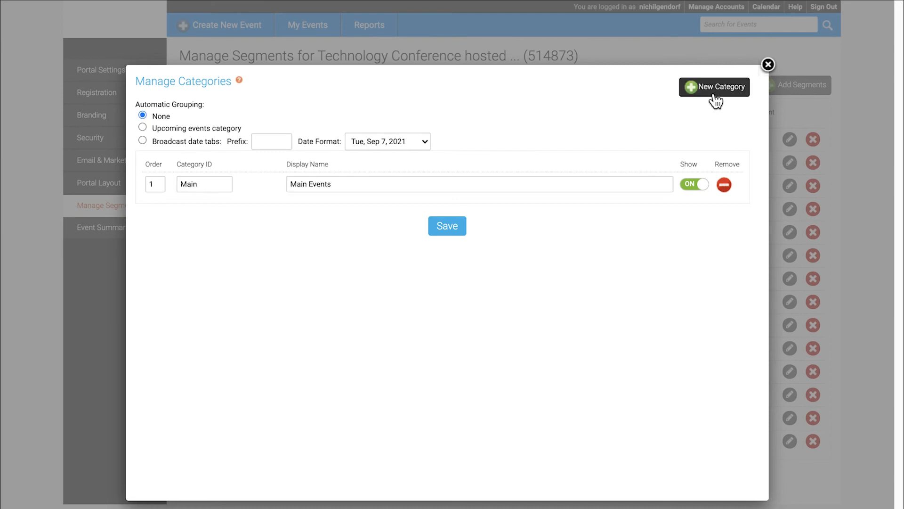
Add categories Breakout / Breakout Sessions and EmerMark / Emerging Markets Series.
double_click(716, 87)
double_click(188, 209)
text(Breakout)
key(Tab)
text(Breakout Session)
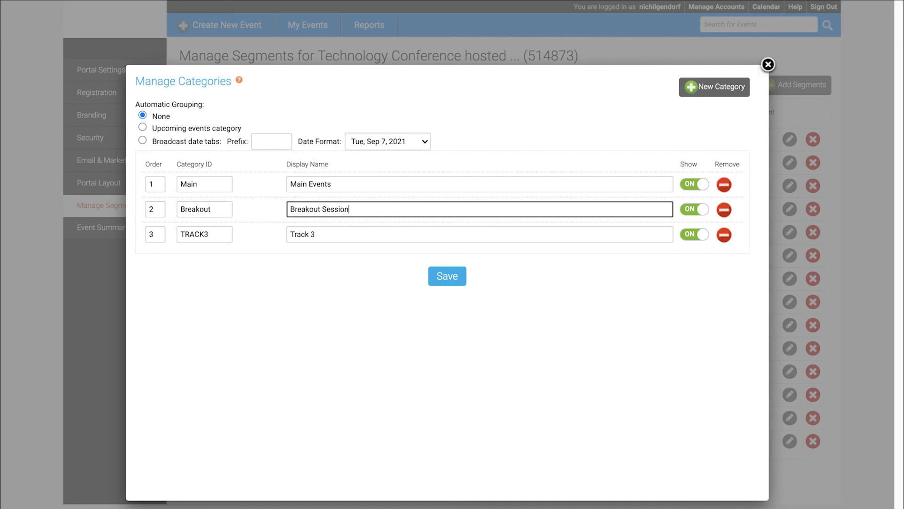
text(s)
key(Tab)
text(EmerMark)
key(Tab)
text(Emerging)
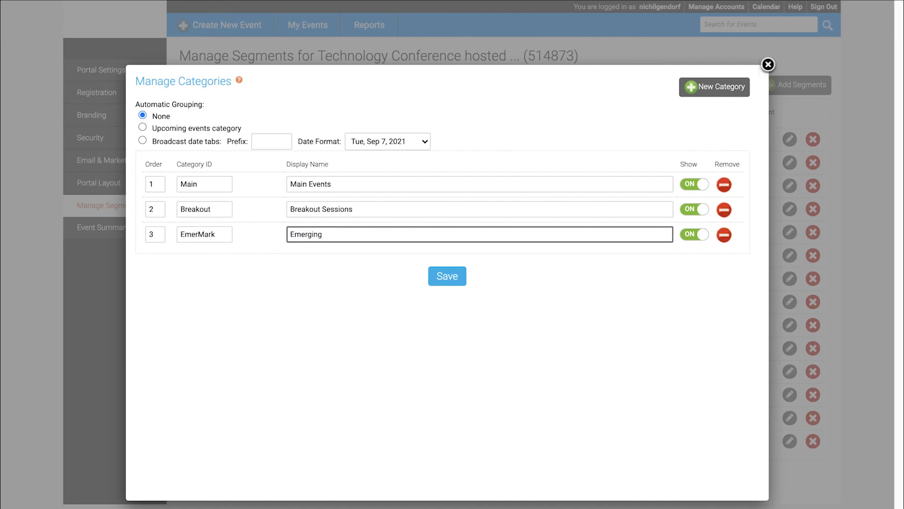
text( Markets Series)
key(Tab)
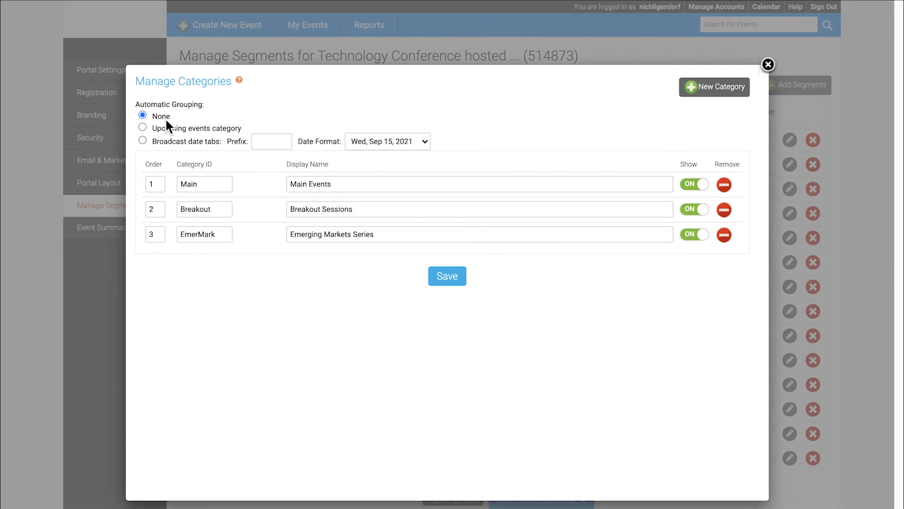
Save the three categories and assign the first segment to Main.
triple_click(161, 105)
click(231, 110)
click(447, 278)
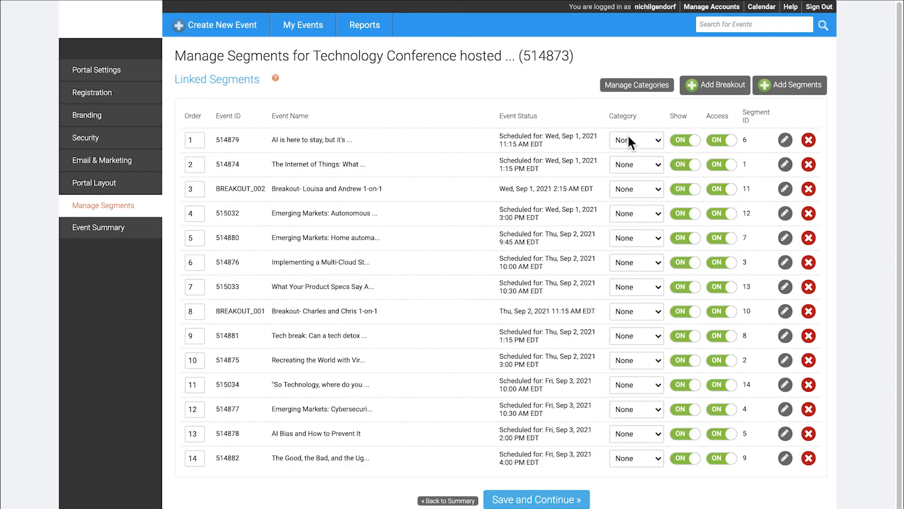
click(633, 140)
click(647, 154)
Assign segments to categories: segment 2 Main, 3 Breakout, 12 EmerMark, 13 and 14 Main.
click(644, 165)
click(643, 176)
click(657, 188)
click(657, 202)
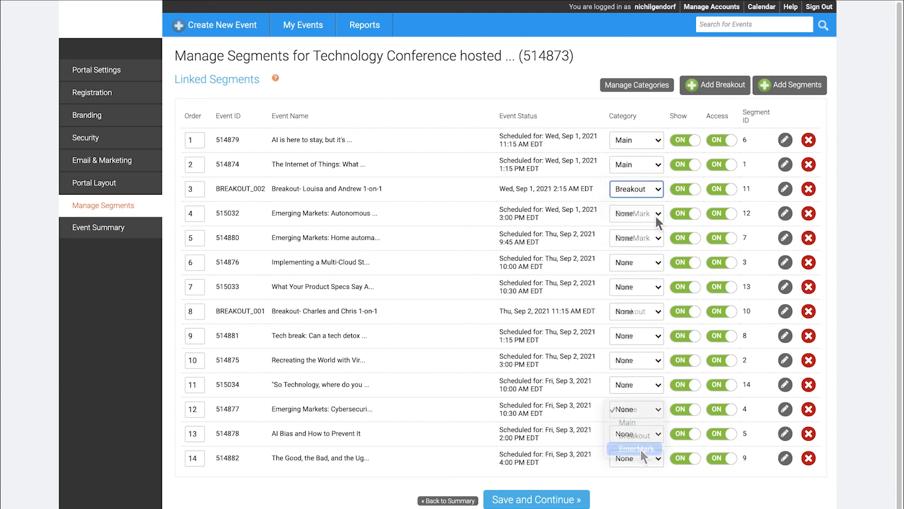
click(641, 448)
click(646, 434)
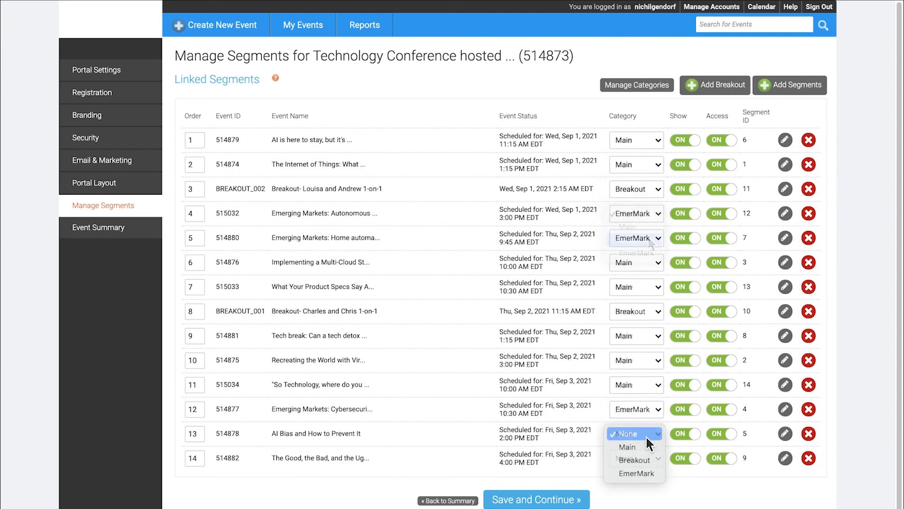
click(643, 446)
click(653, 458)
click(636, 472)
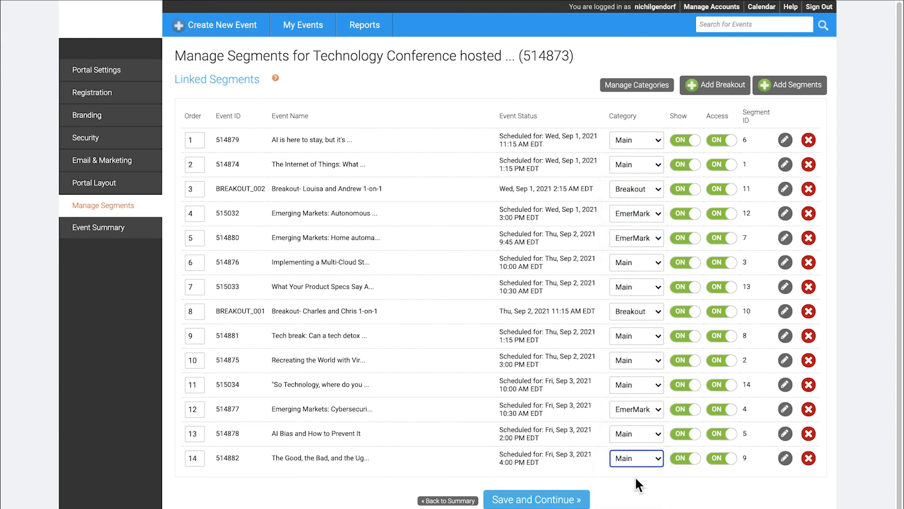
Save the category assignments and preview the portal's three category columns.
click(540, 500)
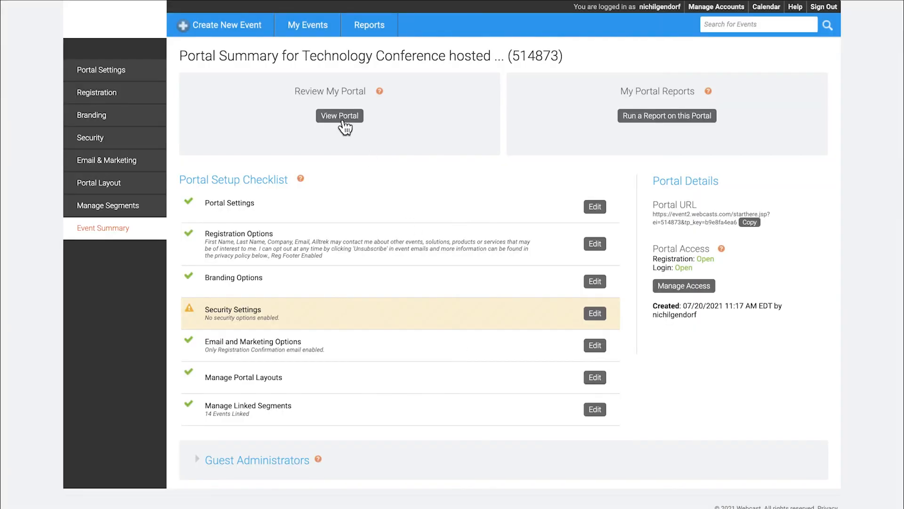
click(353, 115)
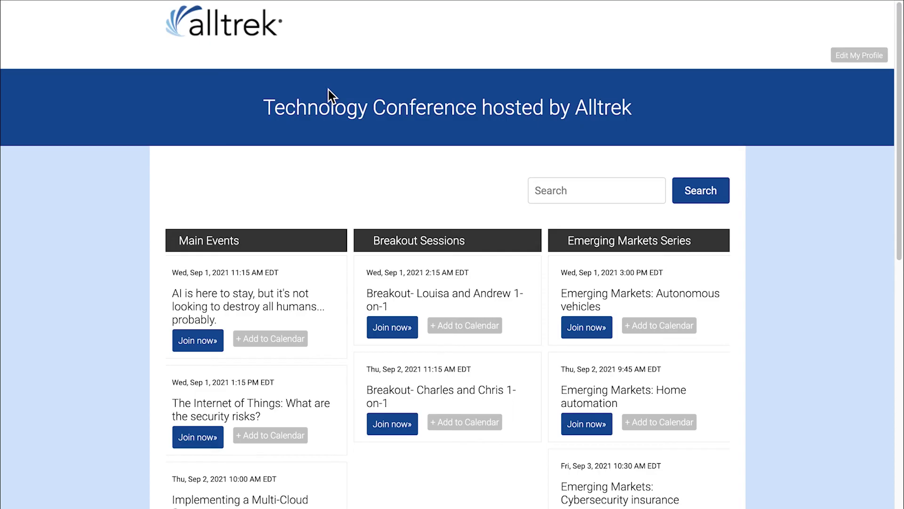
drag(901, 128, 900, 233)
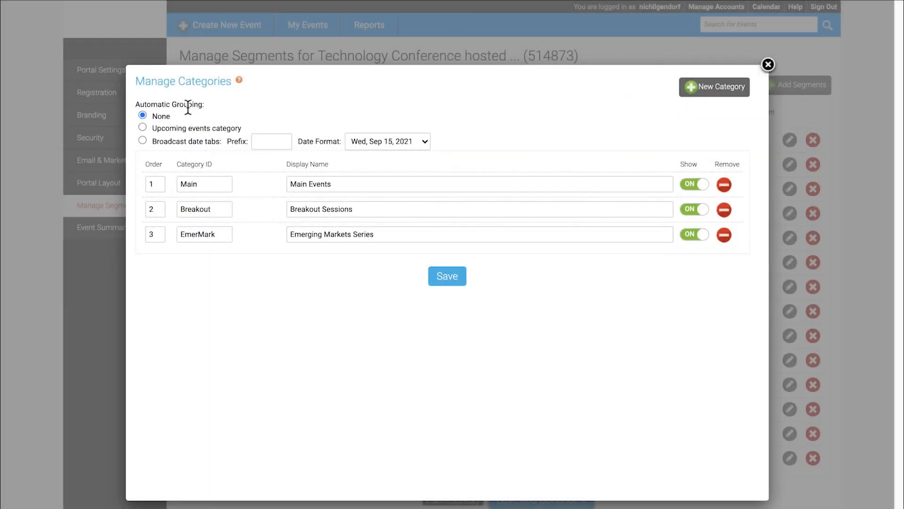
Turn on upcoming-events grouping and add an Upcoming / Upcoming Events category marked as upcoming.
click(142, 127)
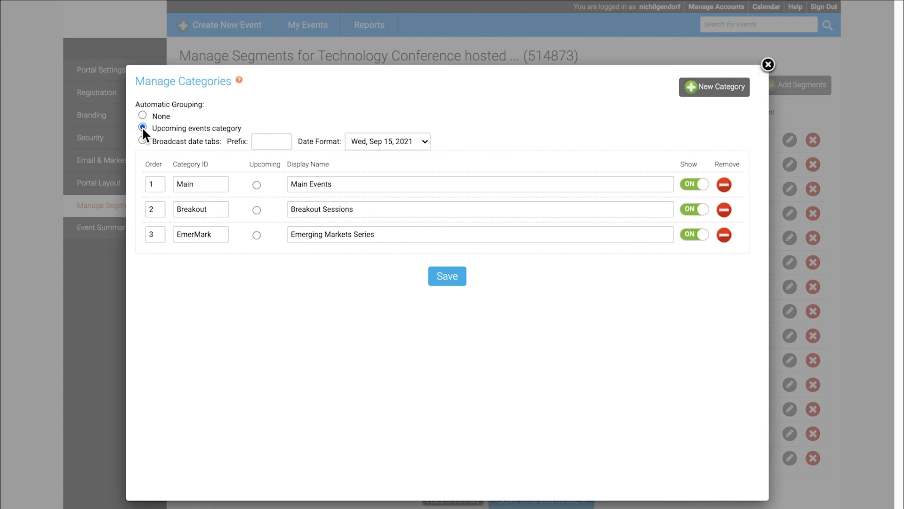
click(710, 90)
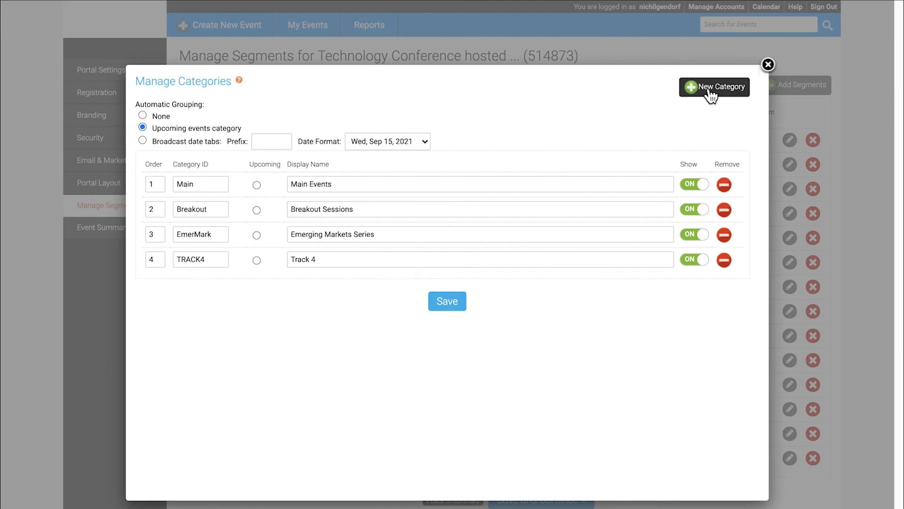
drag(225, 259, 170, 266)
text(Upcoming)
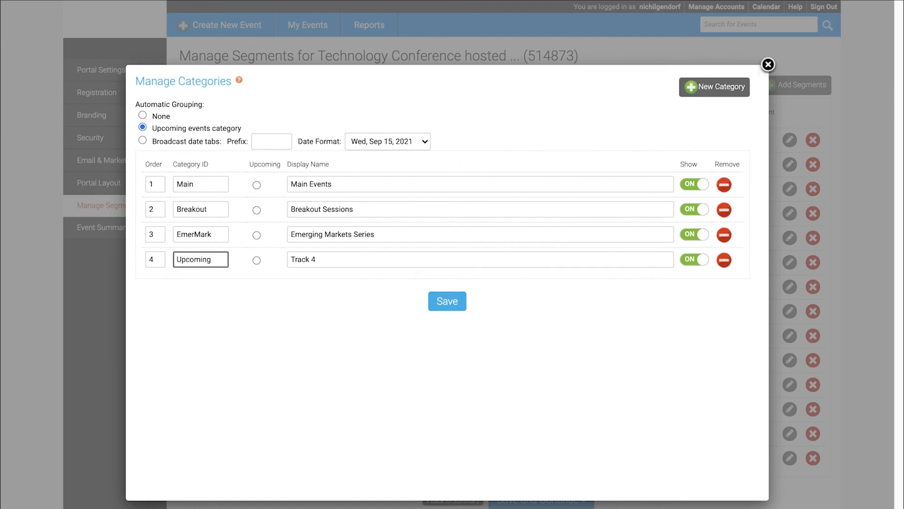
key(Tab)
text(Upcoming Events)
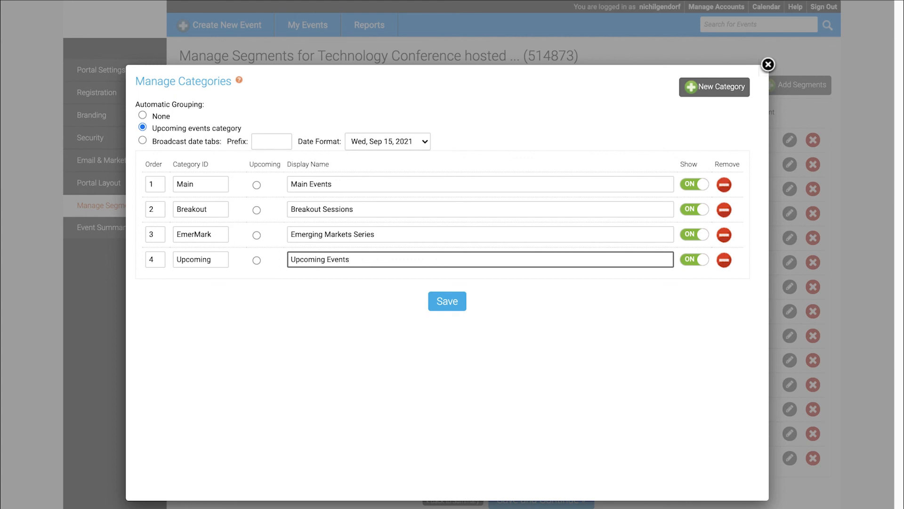
click(257, 261)
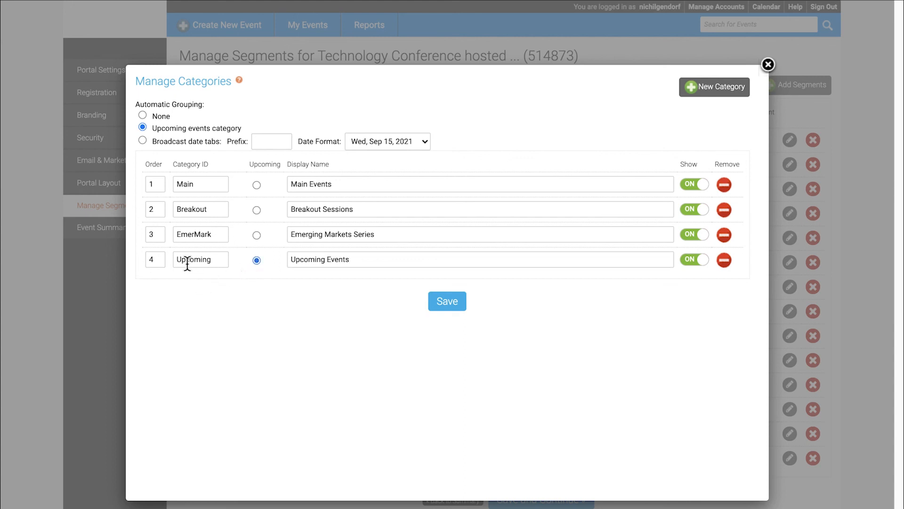
Set the order to 1 for Upcoming Events and 4 for Main Events, and save the categories.
double_click(151, 260)
text(1)
double_click(153, 184)
text(4)
click(449, 308)
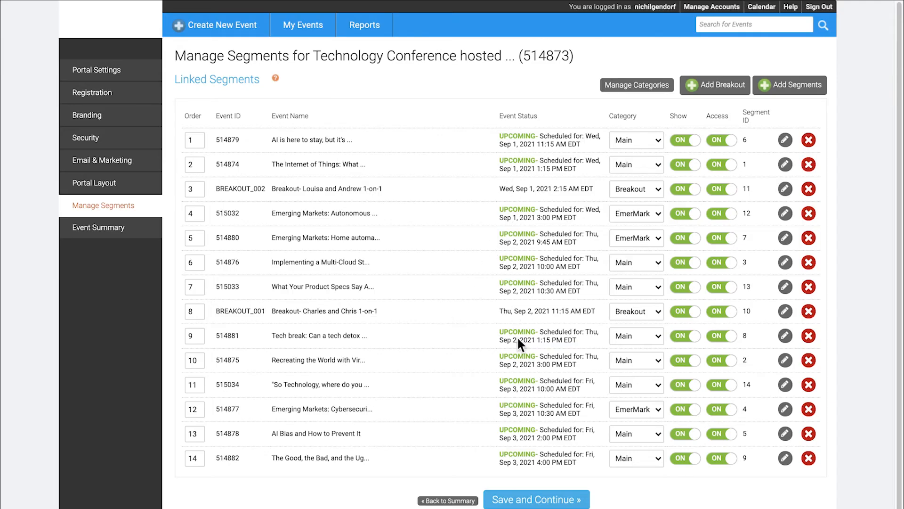
Save the segments and check the portal, where sessions now appear under UPCOMING.
click(564, 502)
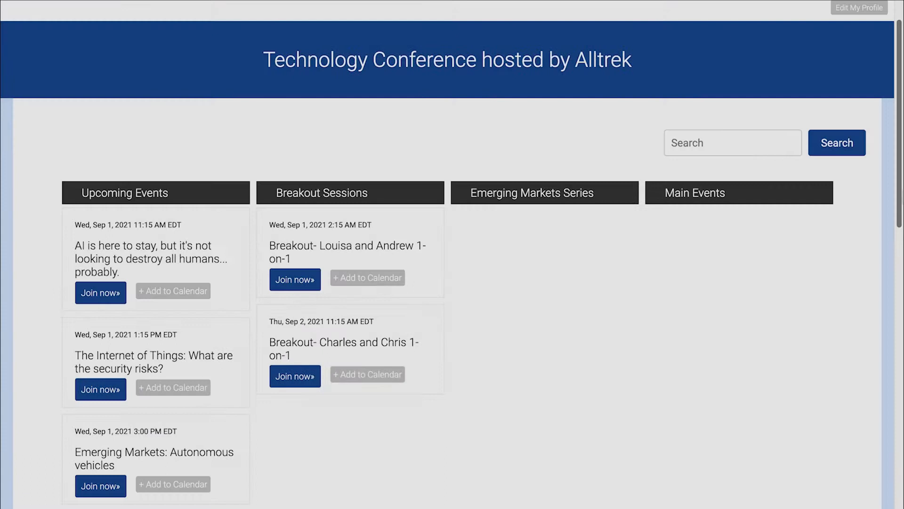
scroll(452, 254, down, 3)
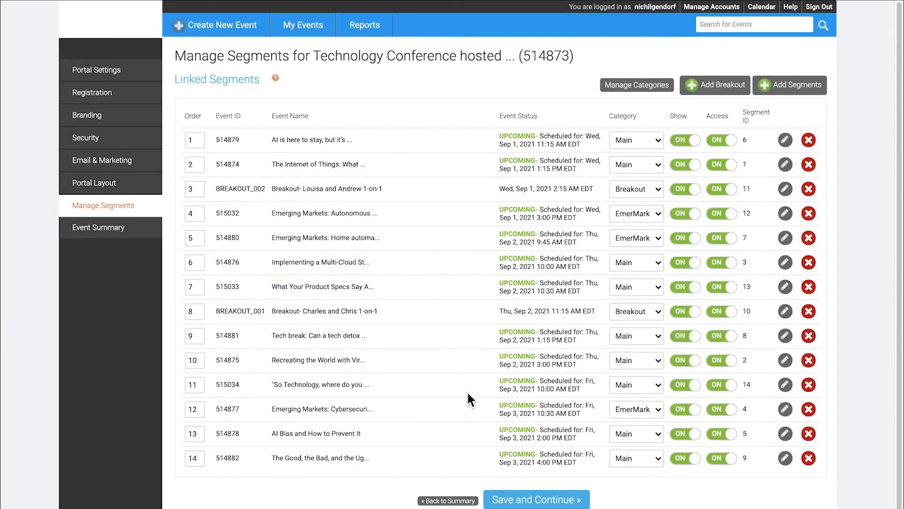
triple_click(288, 312)
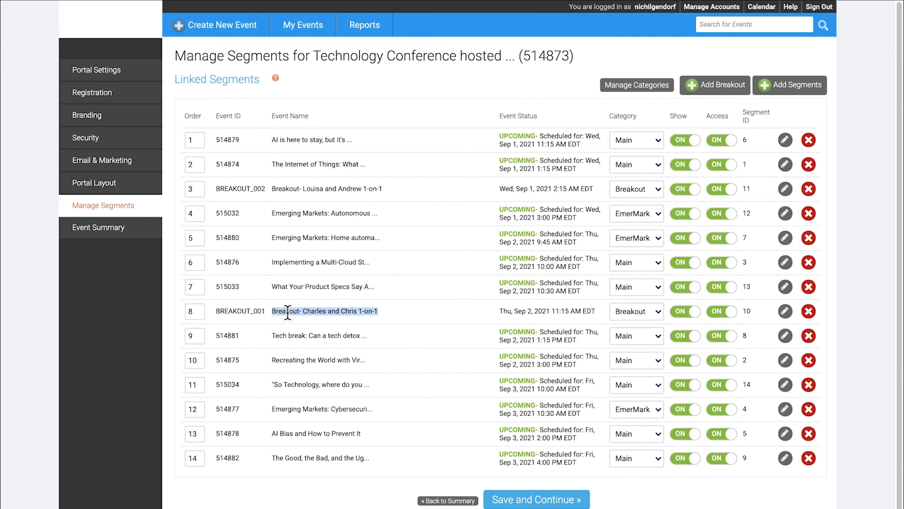
click(391, 314)
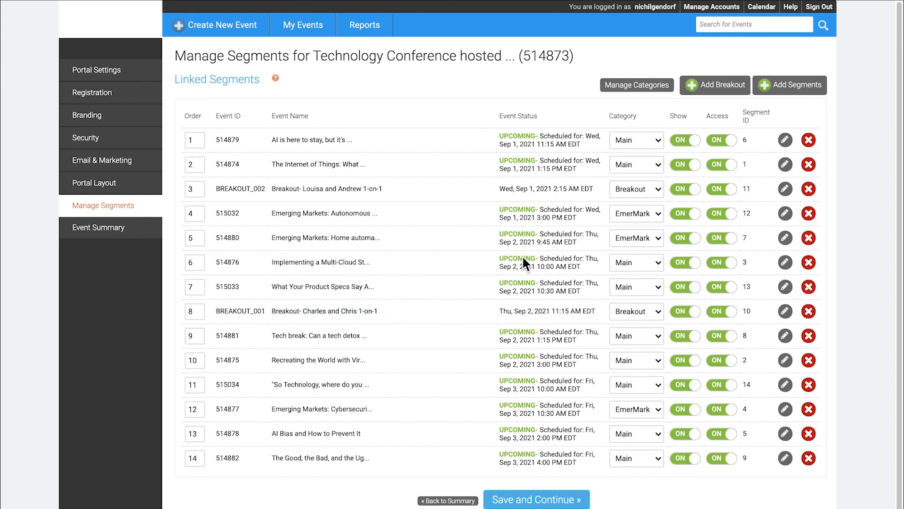
click(646, 86)
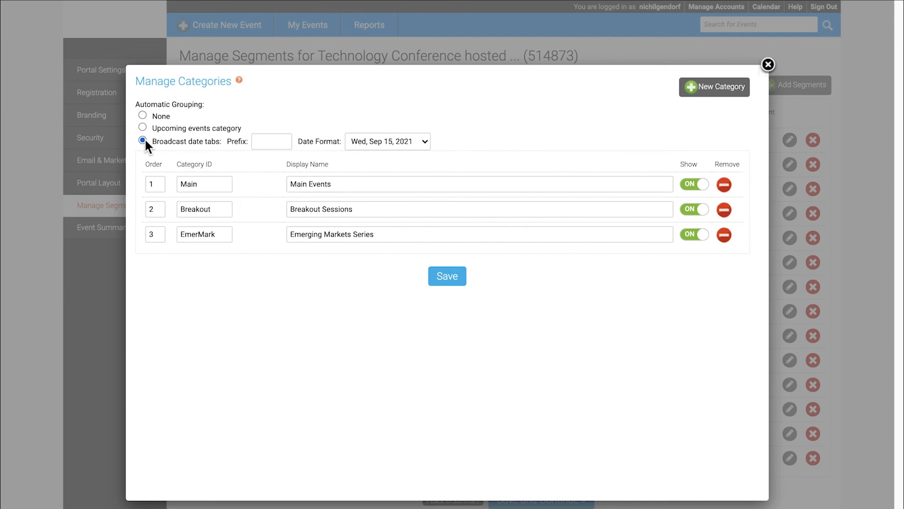
Keep the Wed, Sep 15, 2021 date format and save the date-tab grouping and segments.
click(427, 142)
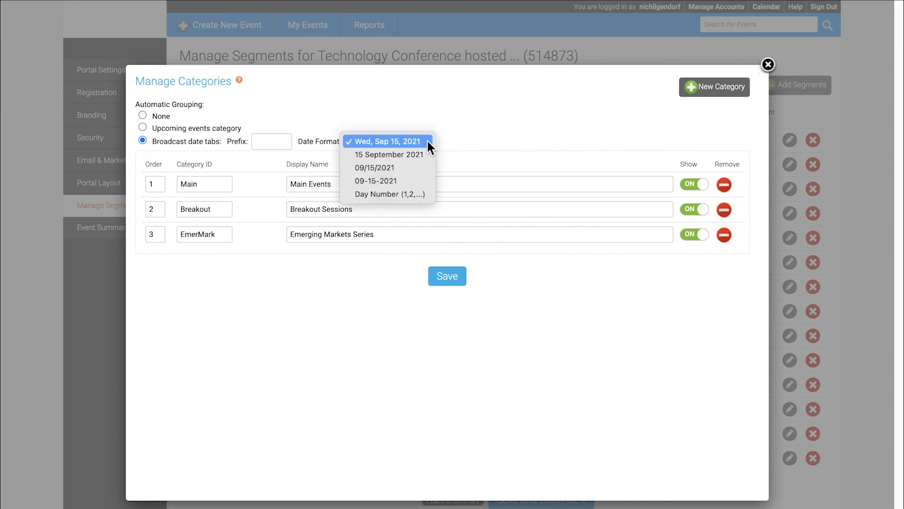
click(427, 139)
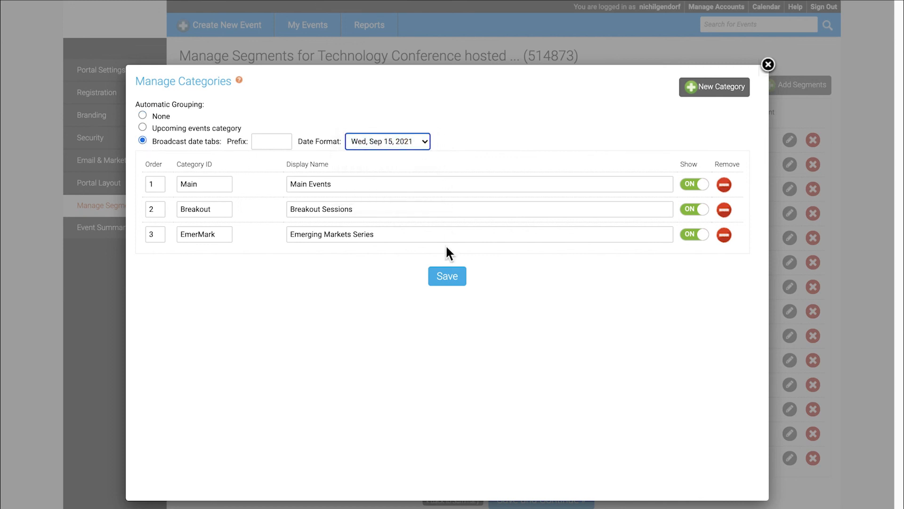
click(444, 282)
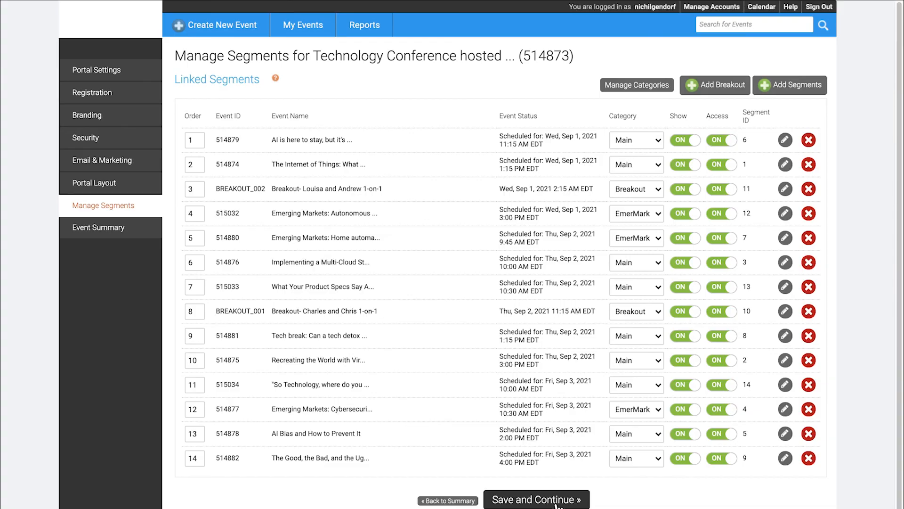
click(585, 499)
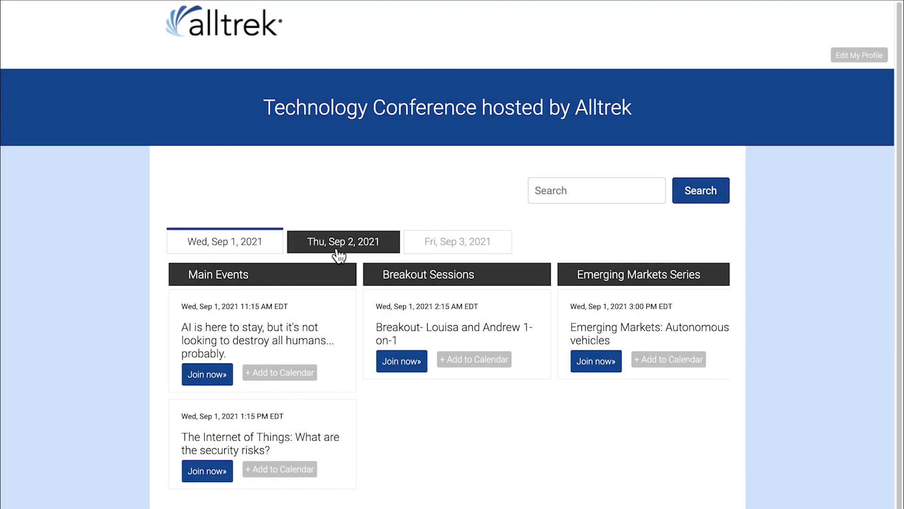
Browse the portal's Thu Sep 2, Fri Sep 3 and Wed Sep 1 date tabs.
click(351, 252)
click(447, 248)
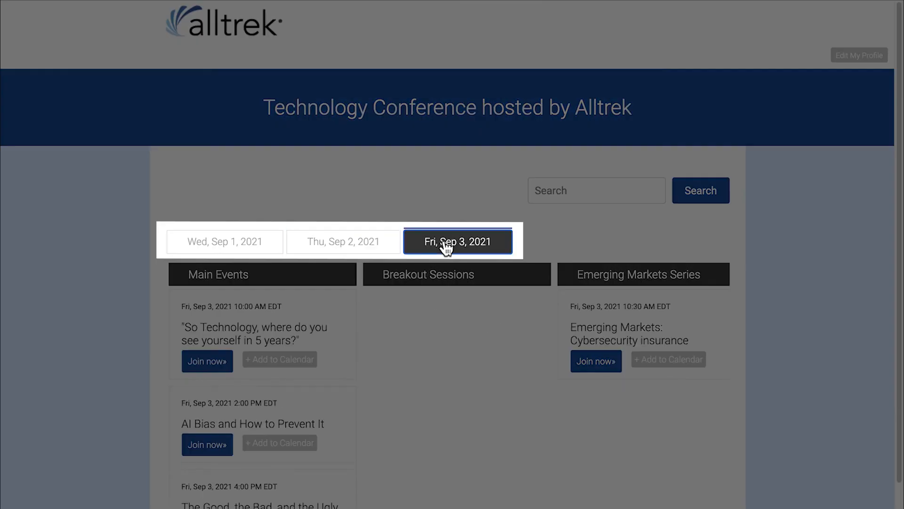
click(248, 249)
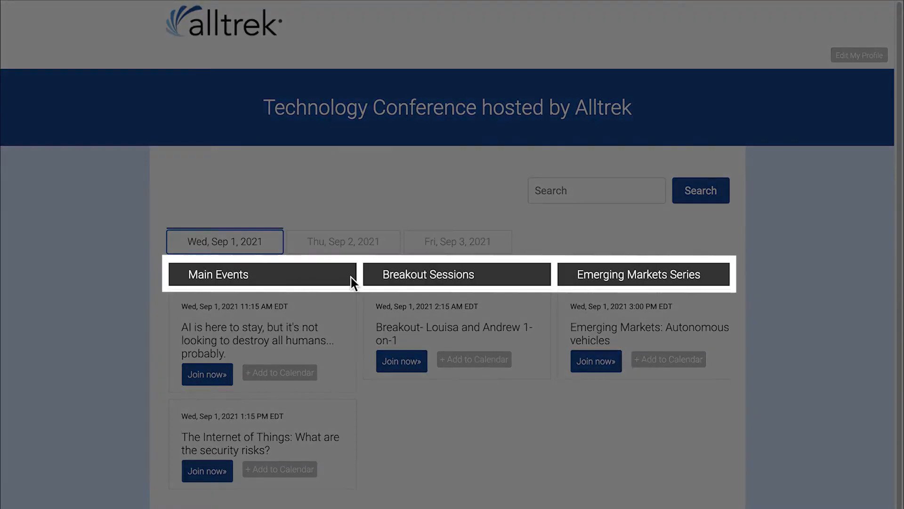